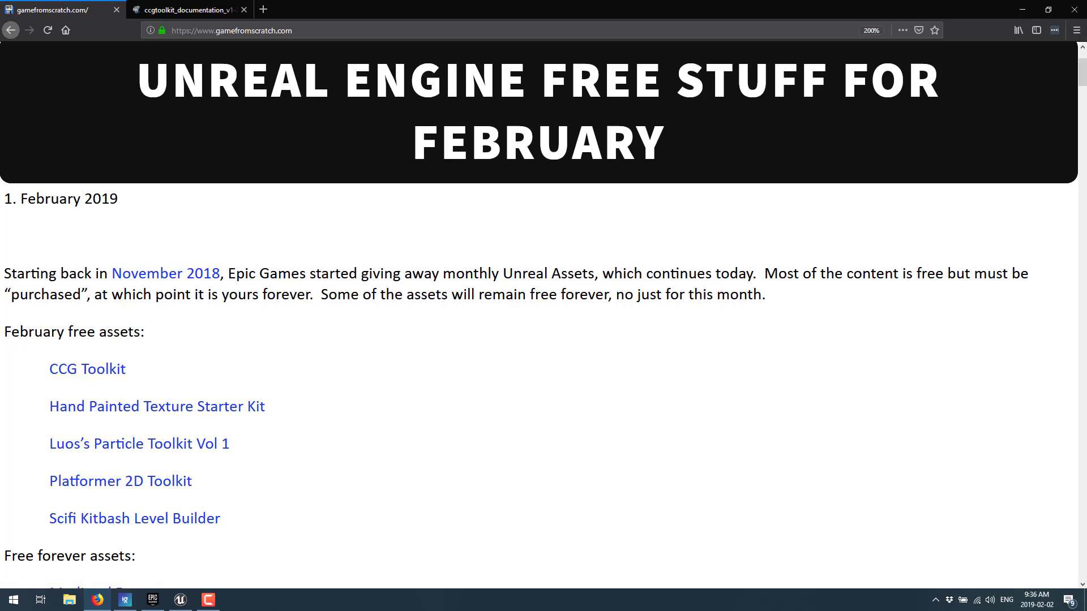
Step: Examine the CCG Toolkit documentation PDF from its contents page through the technical breakdown, setup and Deck Builder sections
click(192, 9)
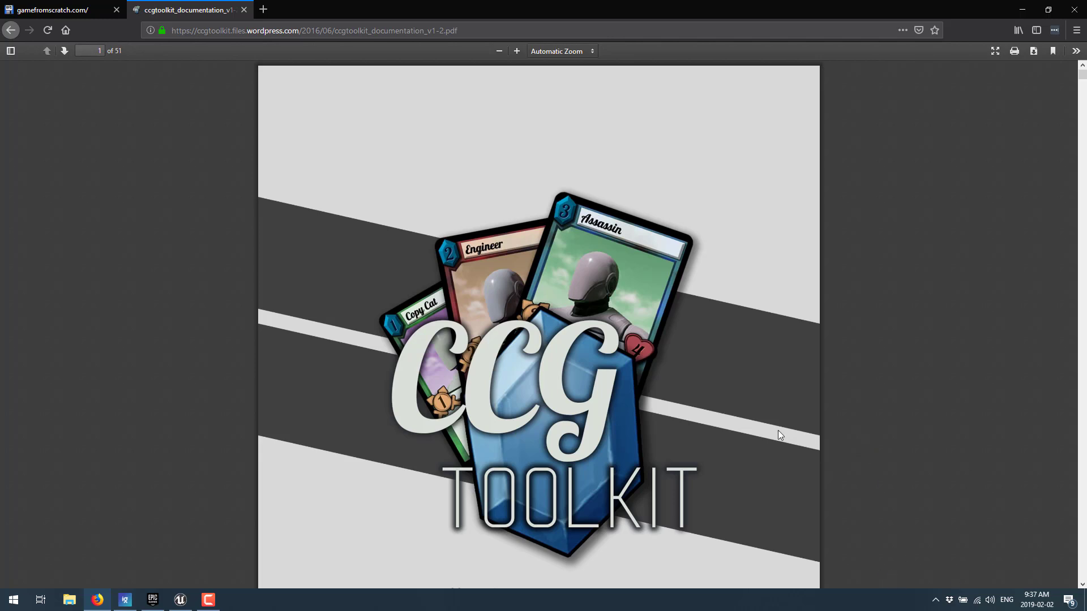
scroll(778, 432, down, 3)
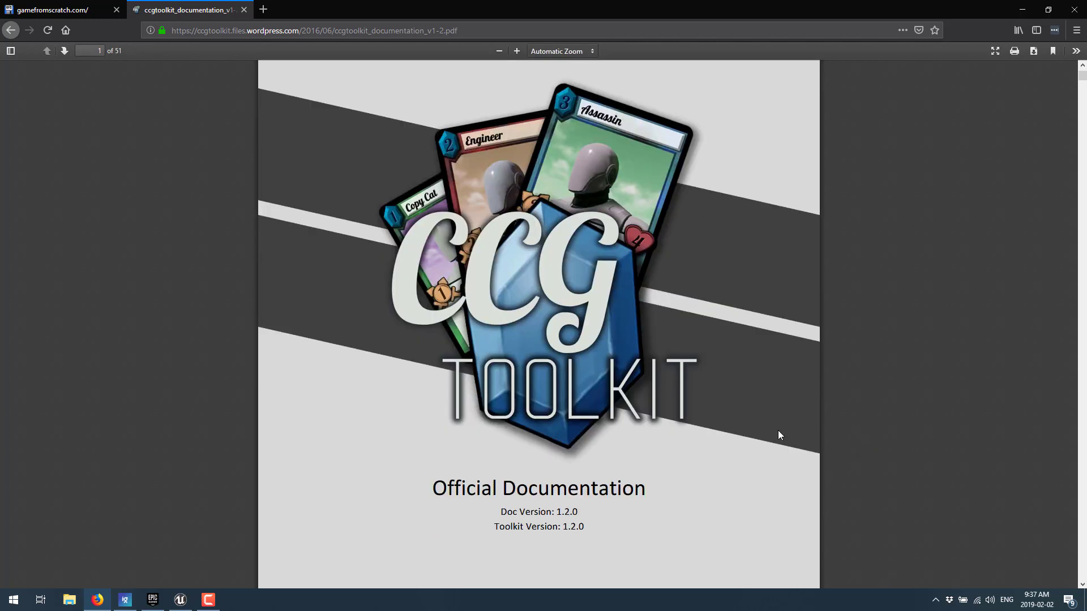
scroll(777, 435, down, 15)
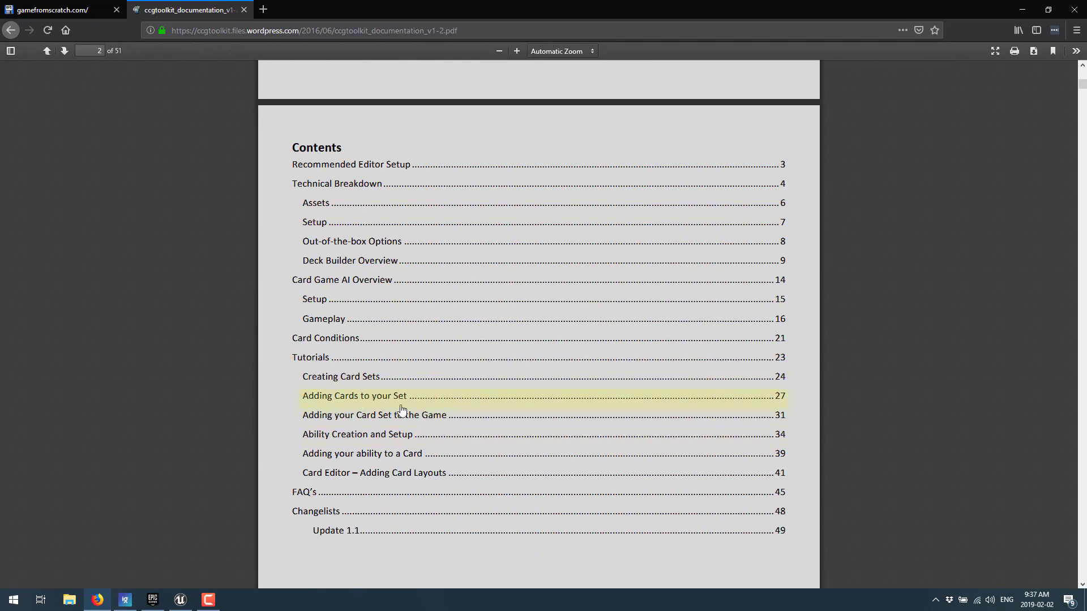
scroll(396, 416, down, 1)
scroll(398, 432, down, 18)
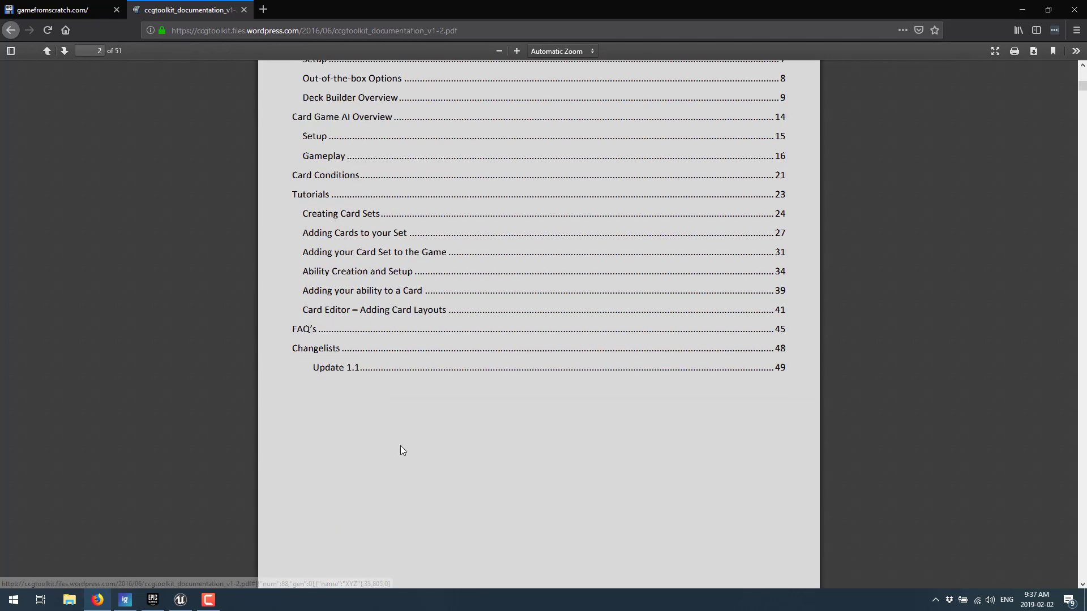
scroll(420, 431, down, 20)
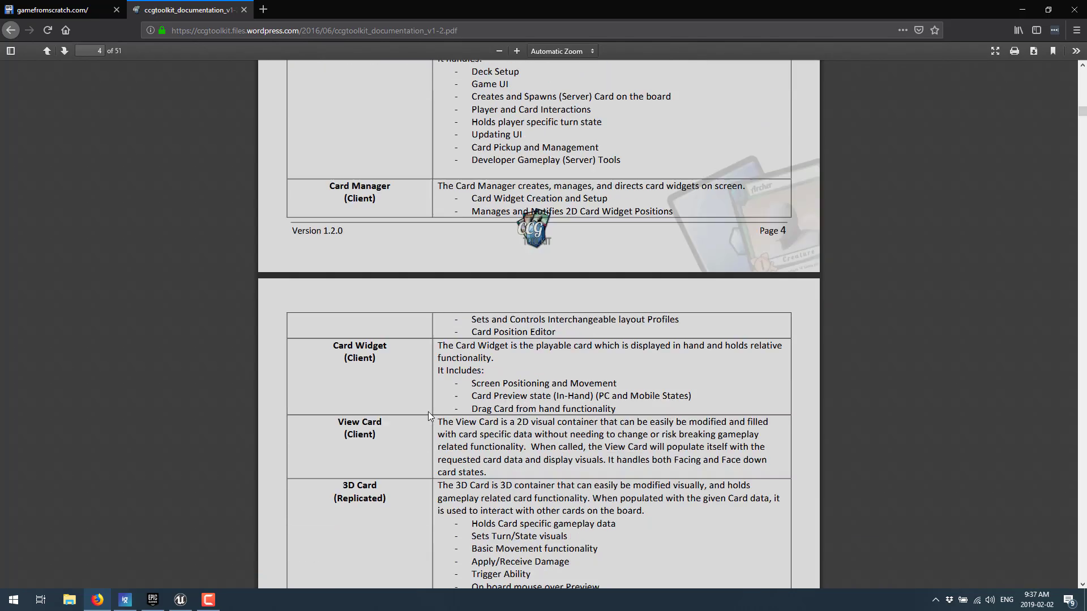
scroll(432, 415, down, 20)
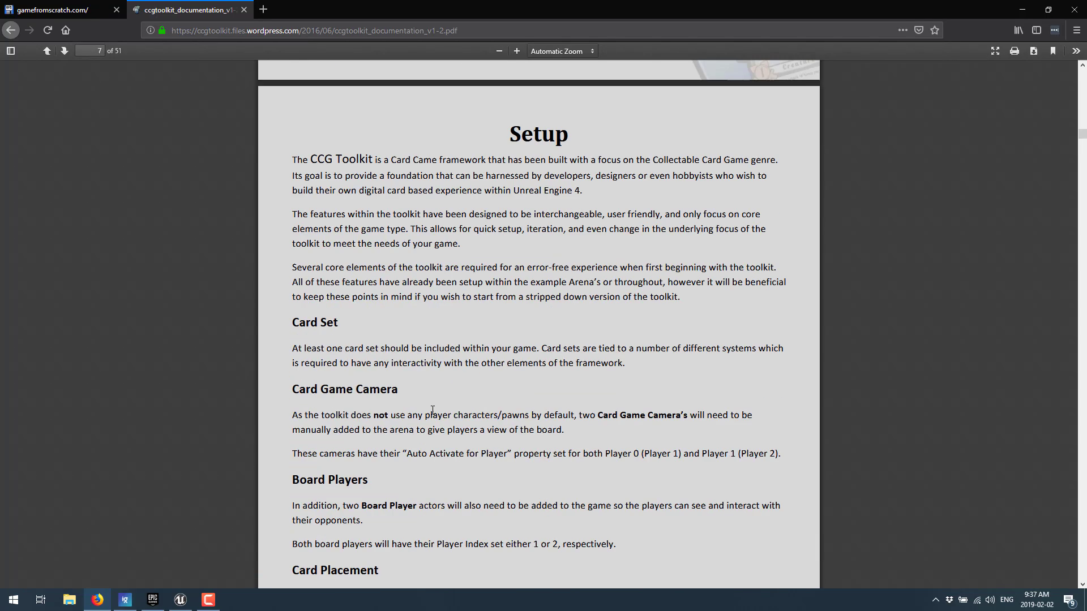
scroll(431, 410, down, 20)
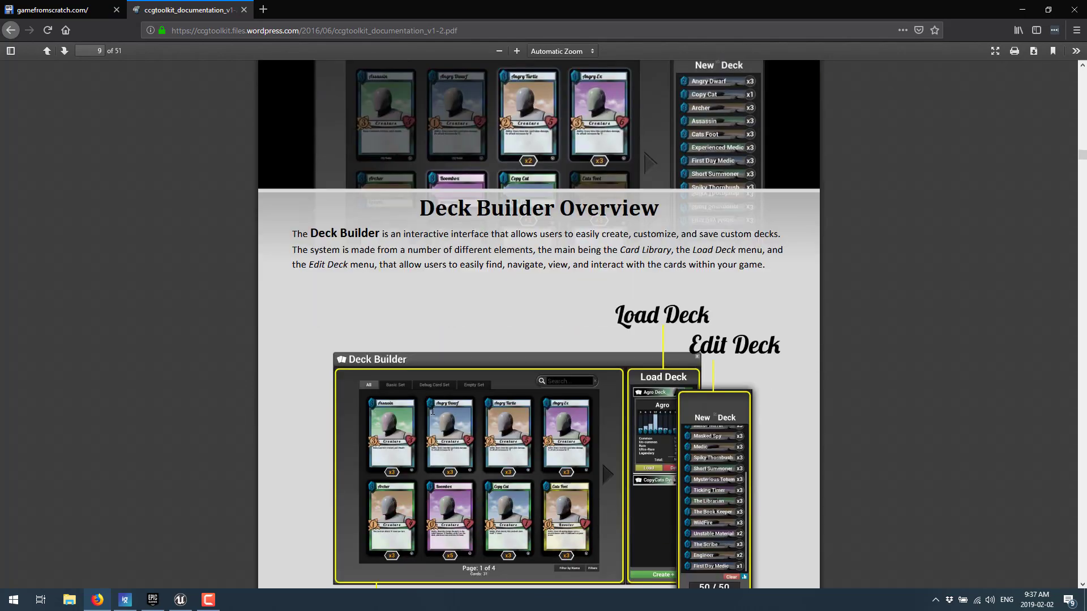
scroll(431, 414, down, 20)
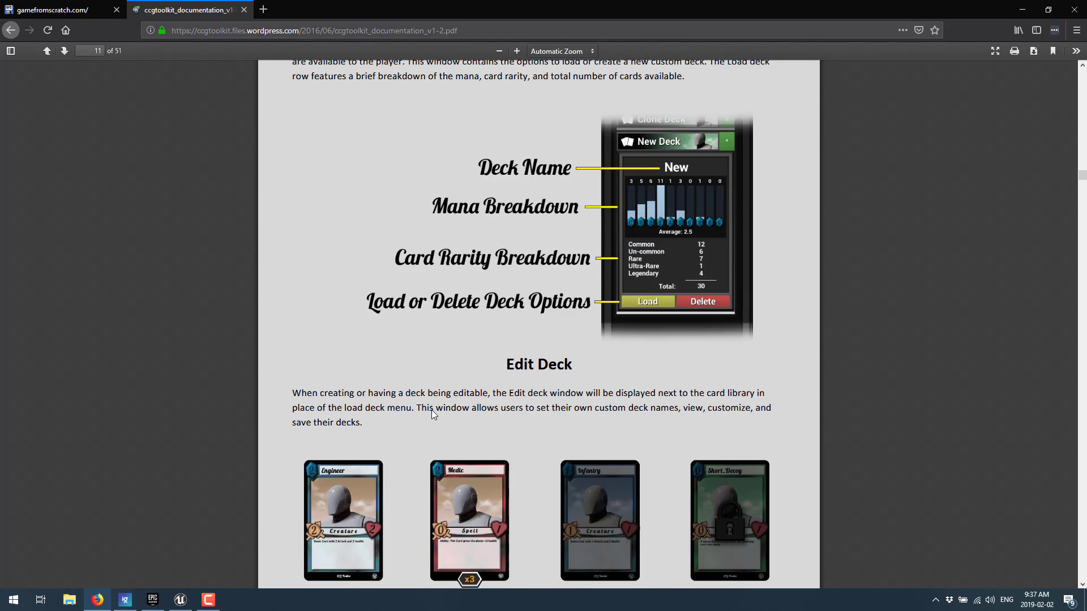
Step: Examine the documentation's card game AI and Card Conditions sections and the tutorials on creating card sets and adding cards
scroll(431, 414, down, 20)
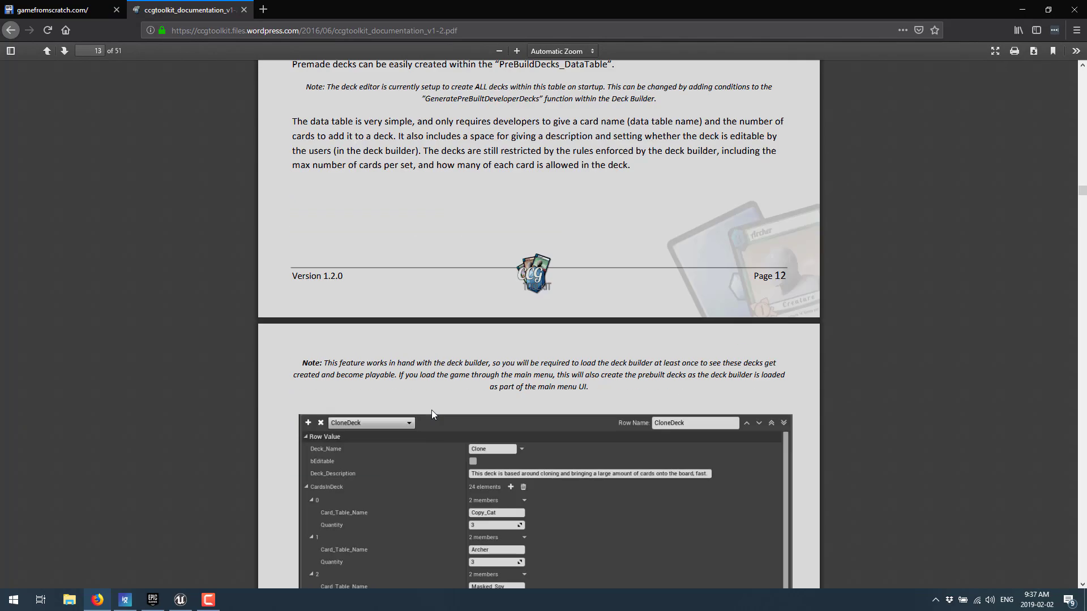
scroll(431, 416, down, 20)
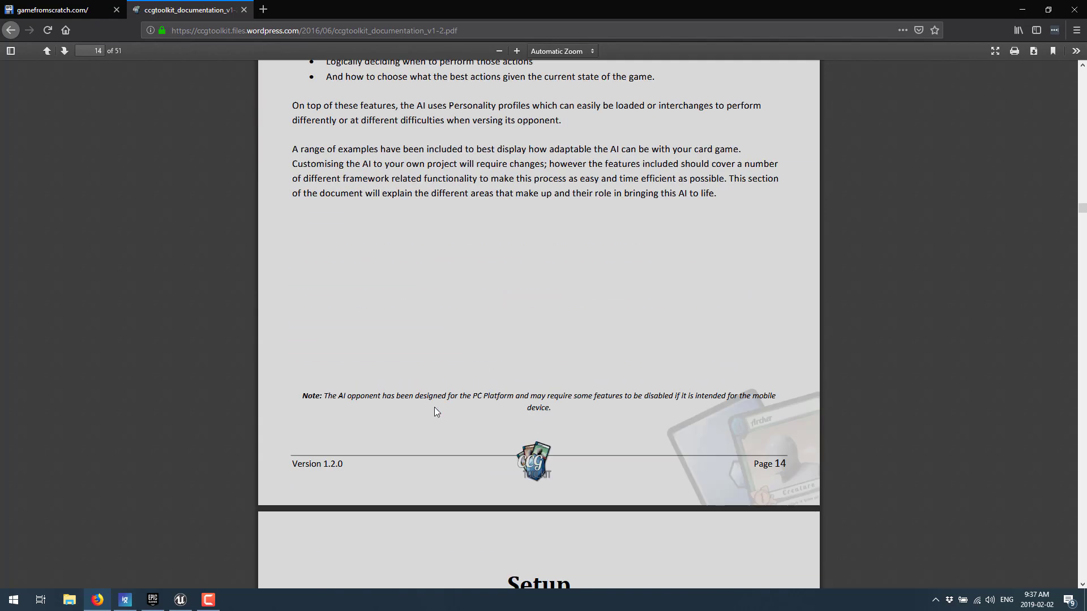
scroll(434, 411, down, 20)
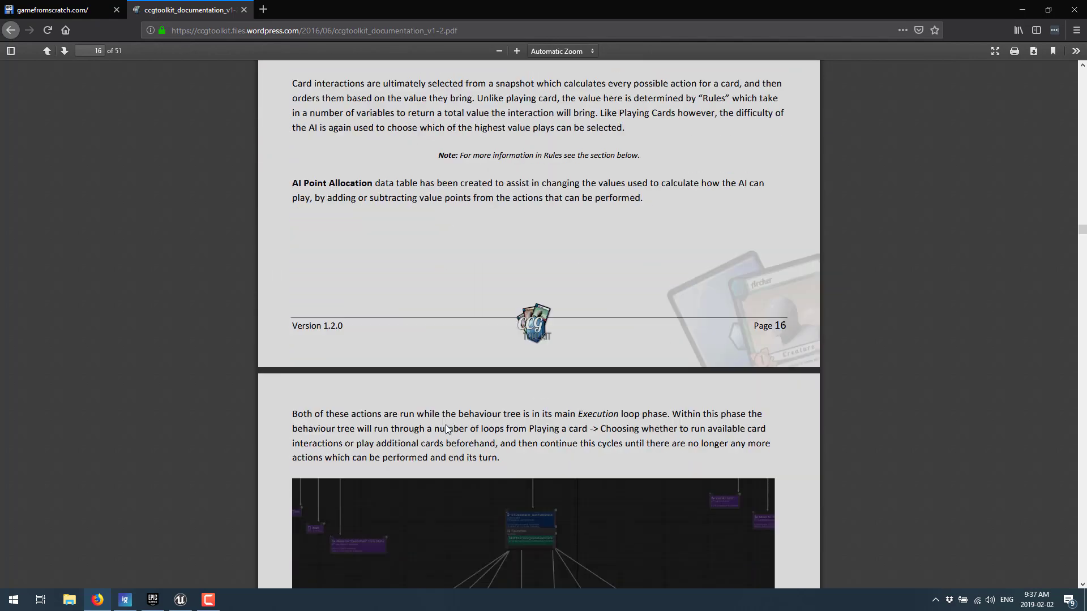
scroll(446, 434, down, 20)
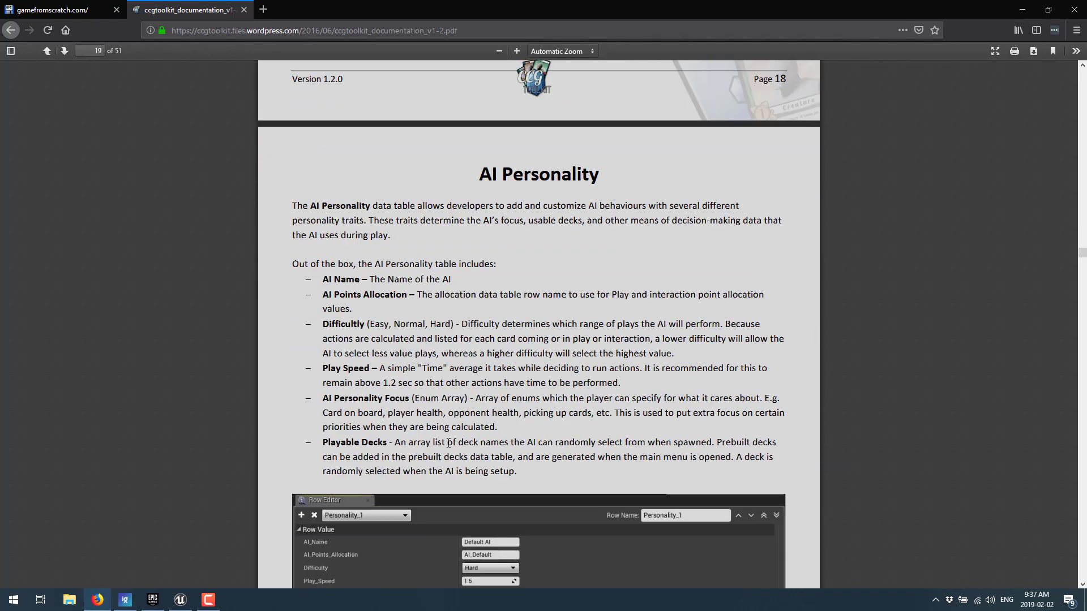
scroll(450, 457, down, 20)
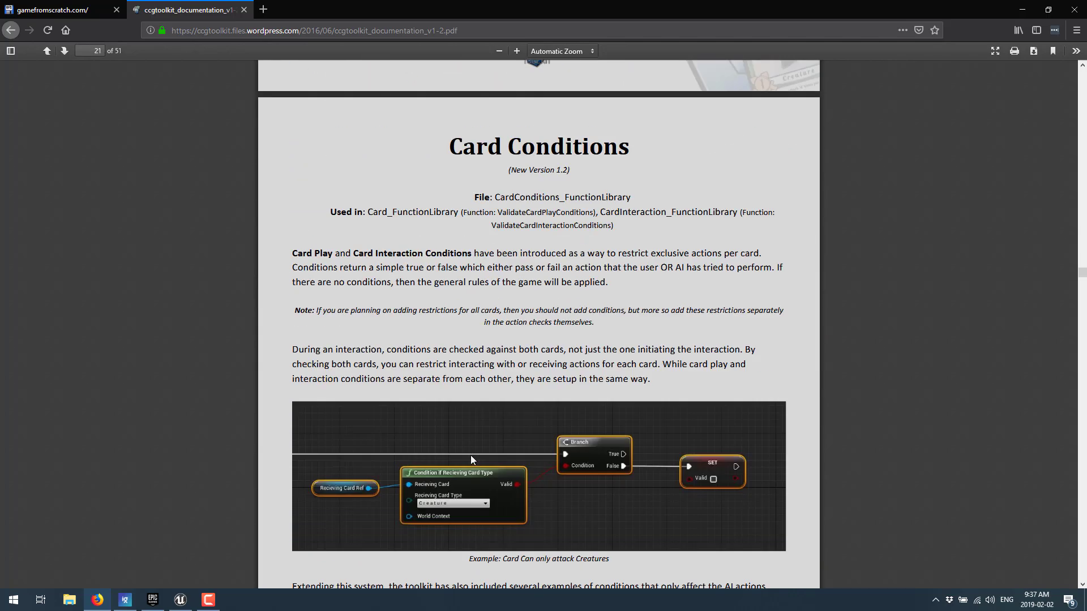
scroll(484, 448, down, 20)
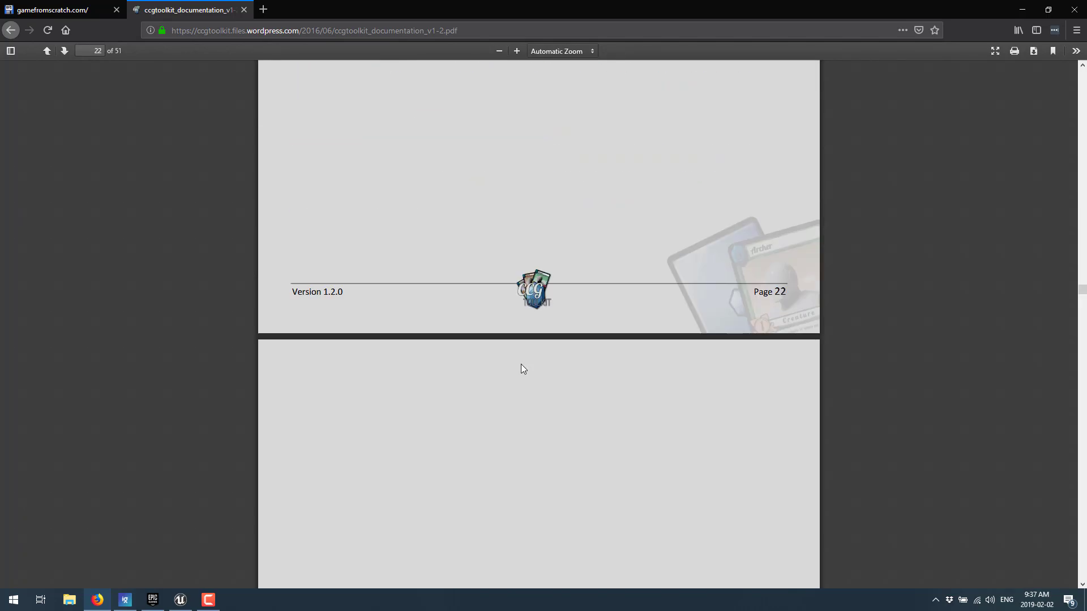
scroll(525, 353, down, 20)
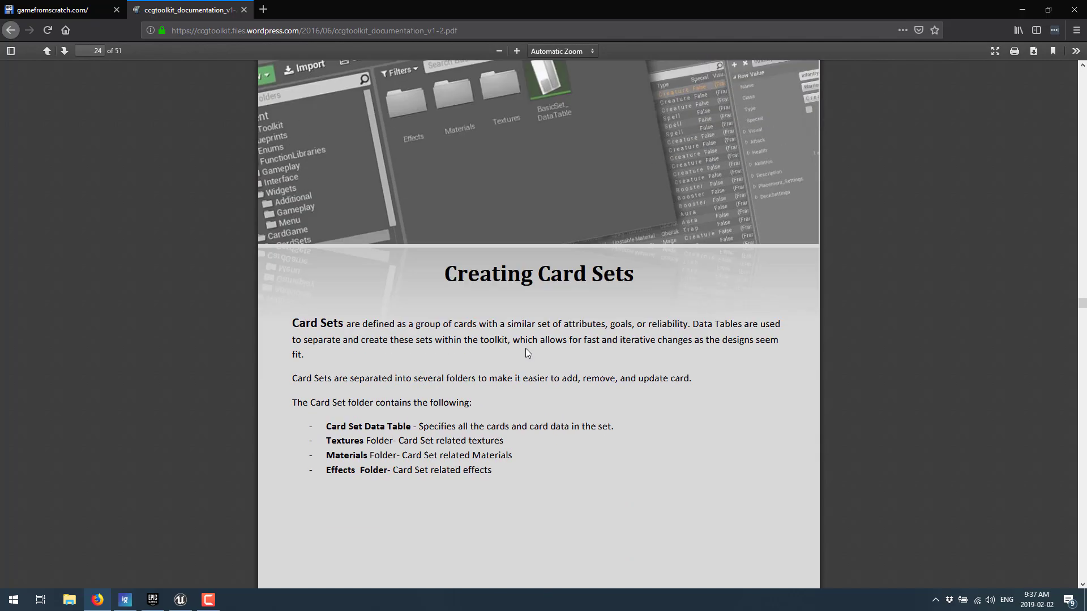
scroll(530, 374, down, 20)
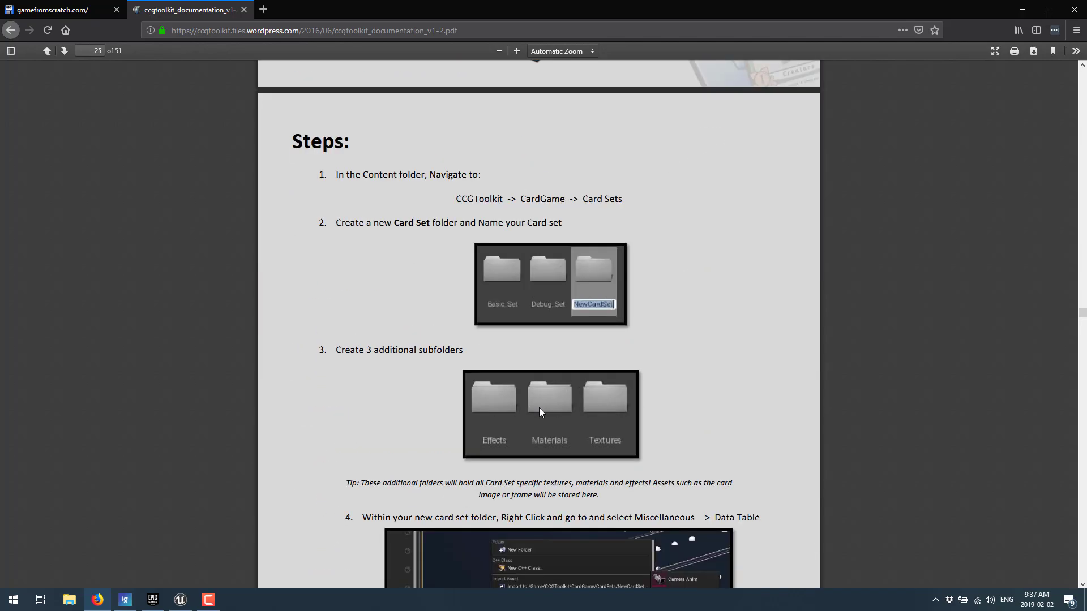
scroll(542, 417, down, 20)
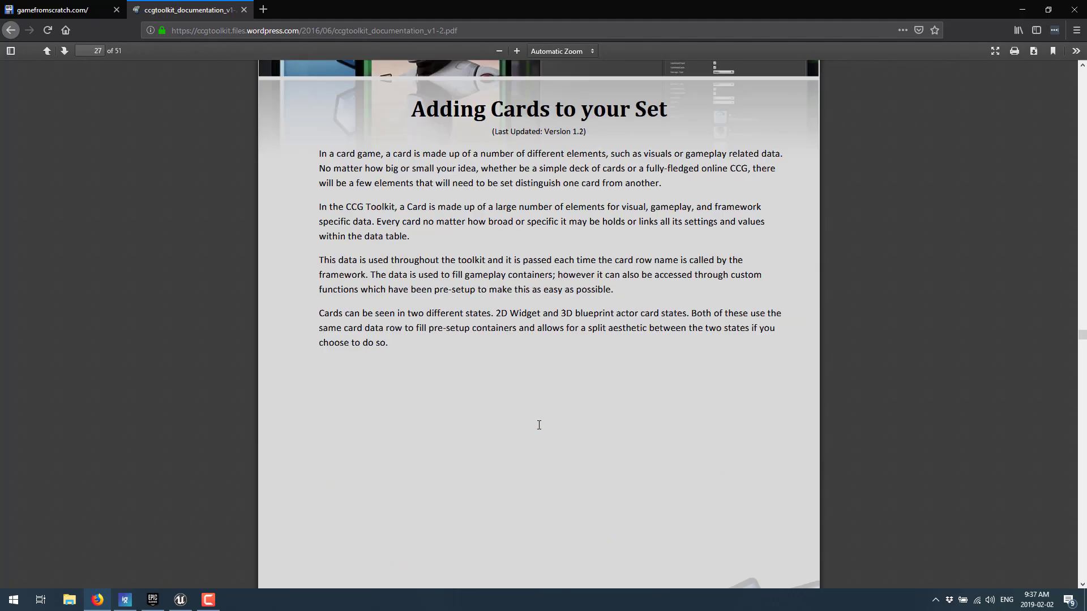
scroll(542, 424, down, 20)
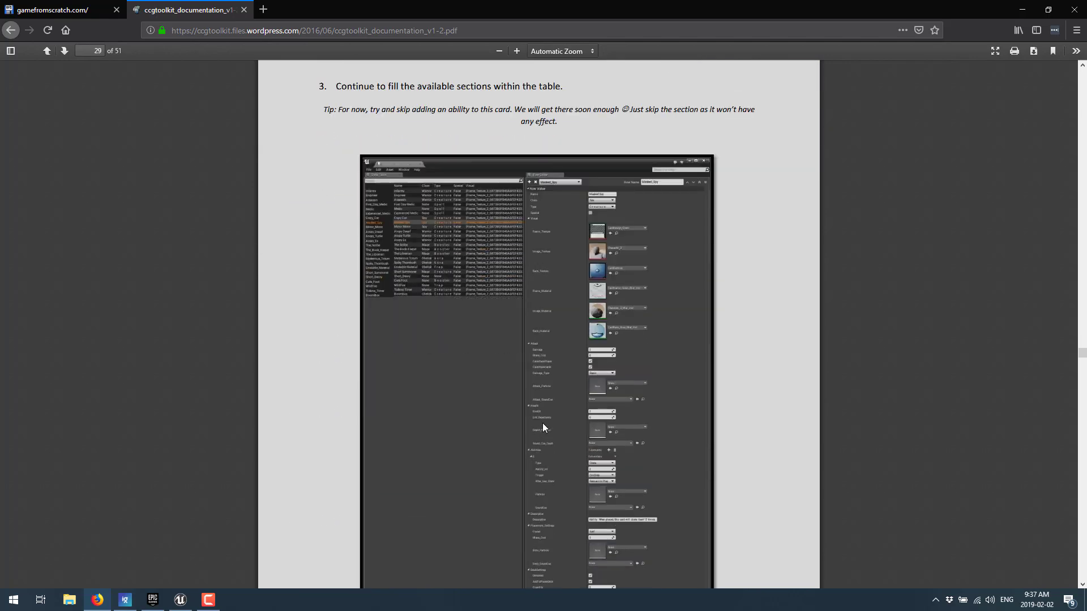
Step: Switch to the Epic Games Launcher, search the Marketplace for "ccg toolkit" and view the CCG Toolkit detail page
click(152, 601)
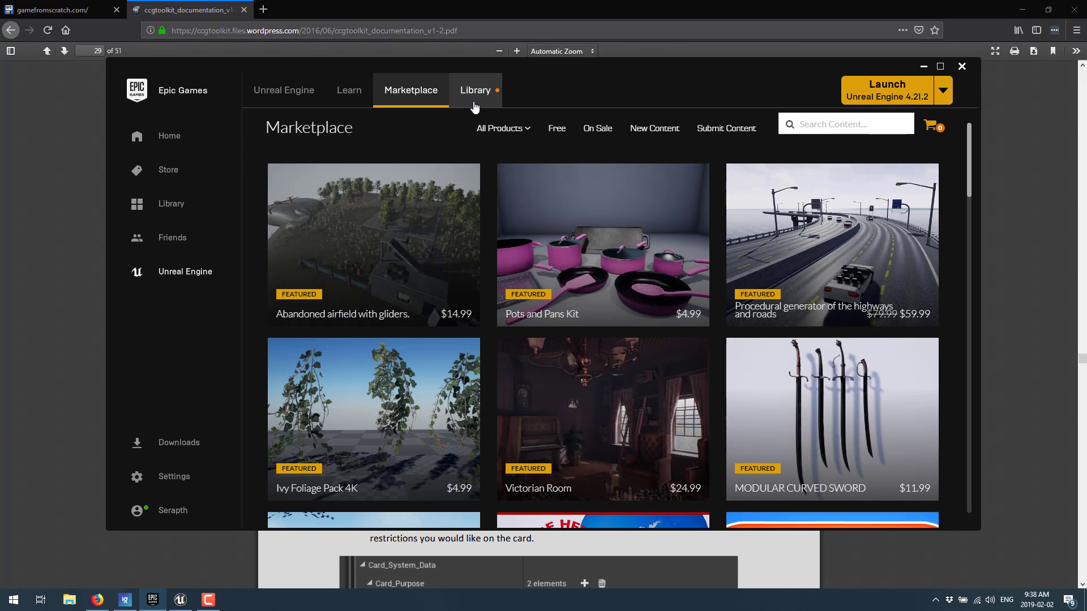
click(839, 125)
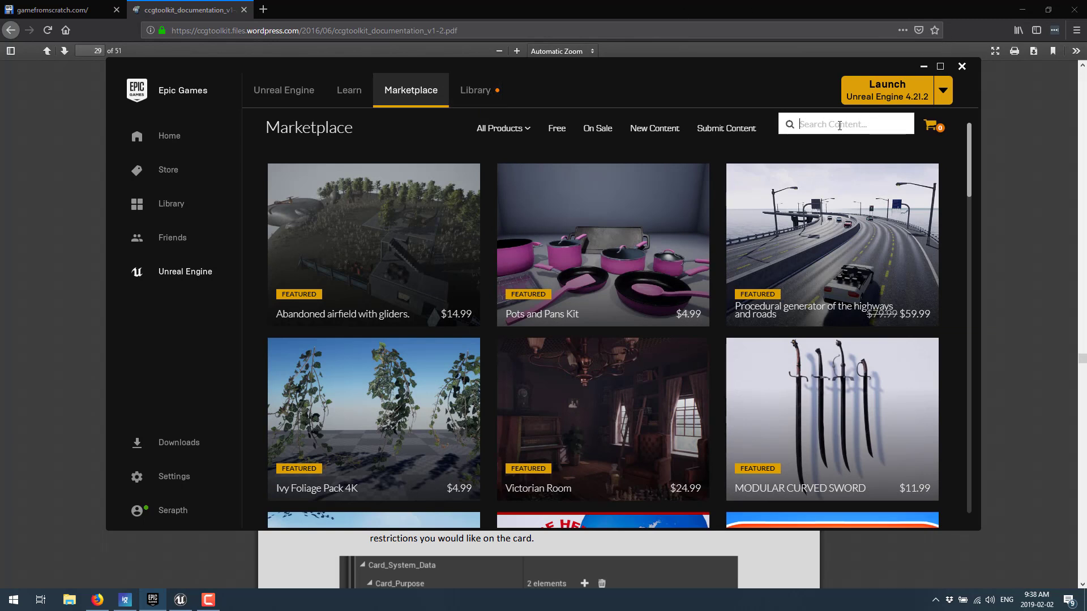
text(ccg)
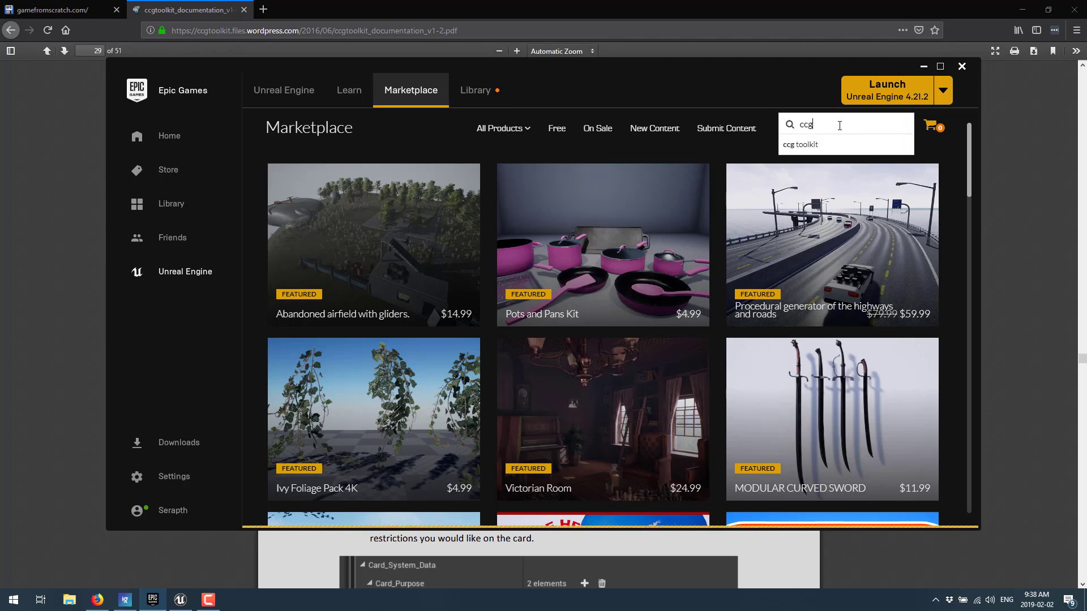
click(788, 143)
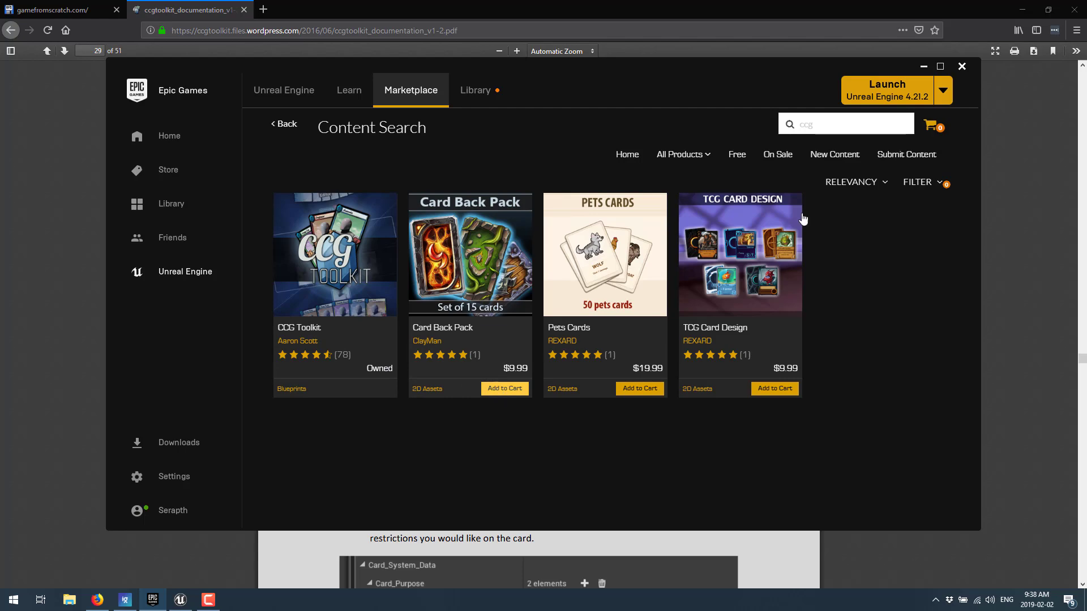
click(340, 278)
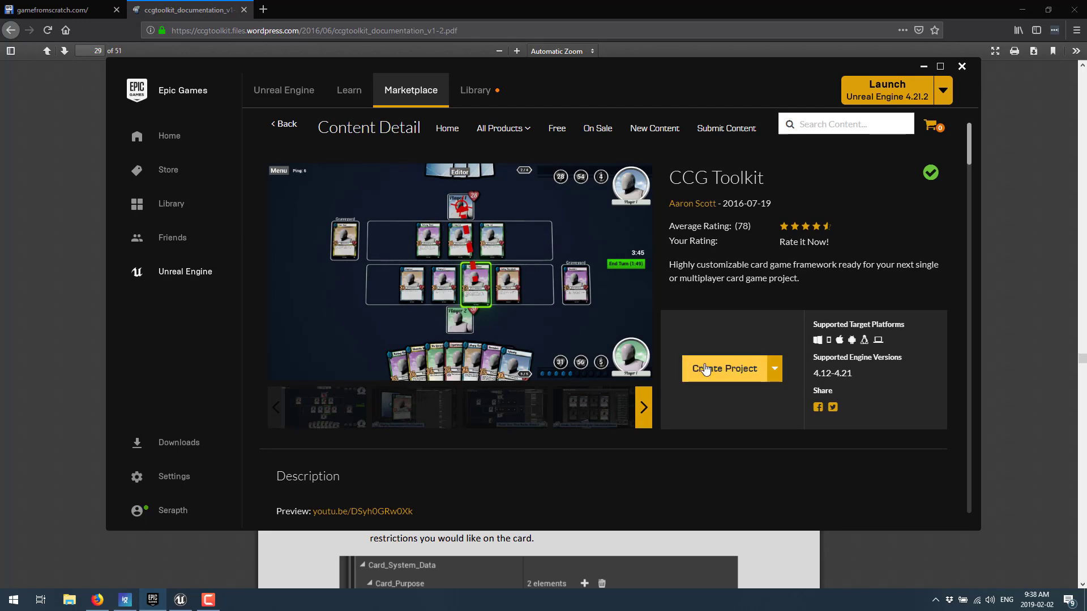
Step: View the CCG Toolkit entry in the launcher's Vault and recheck the February free assets list in the browser
click(484, 91)
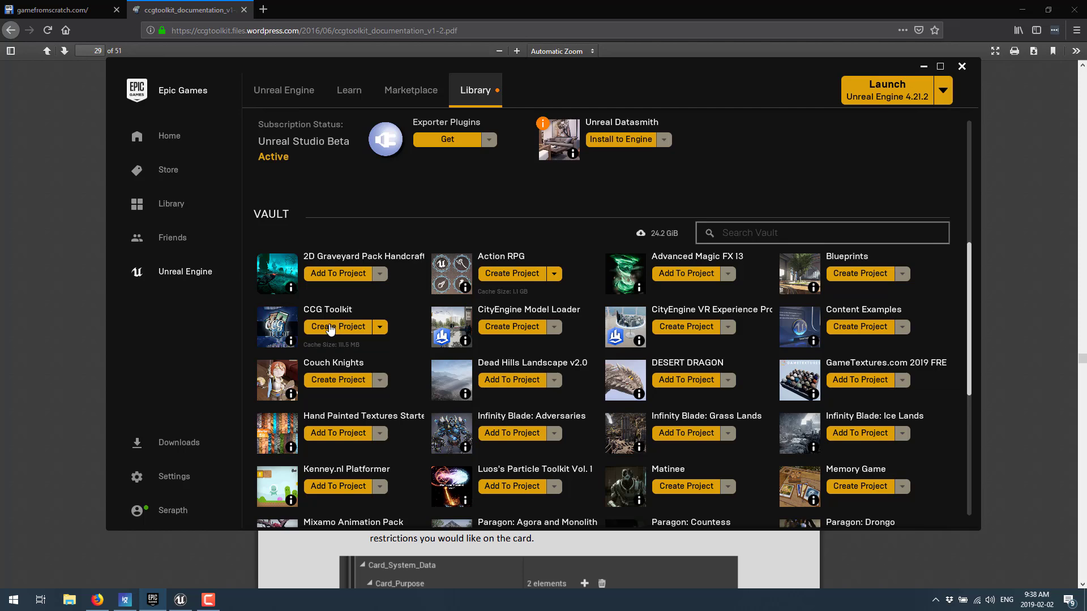
click(29, 9)
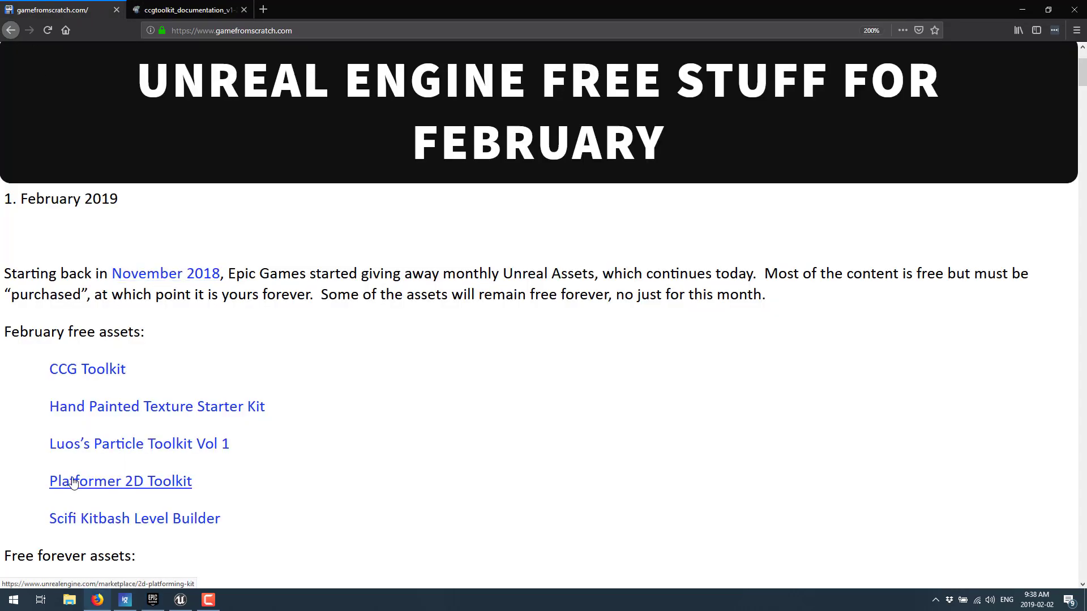
click(191, 10)
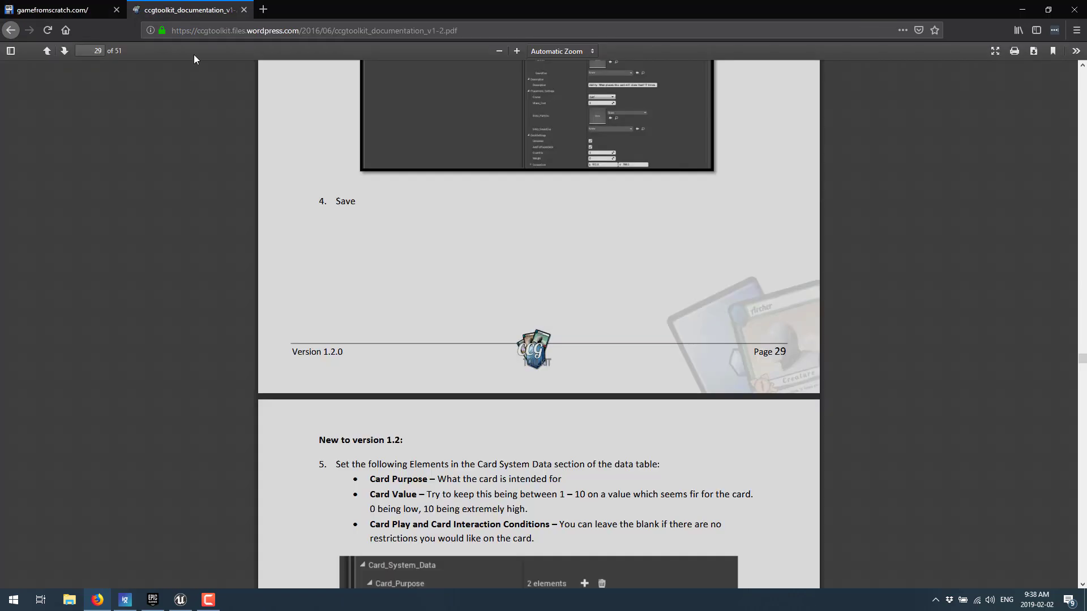
click(158, 602)
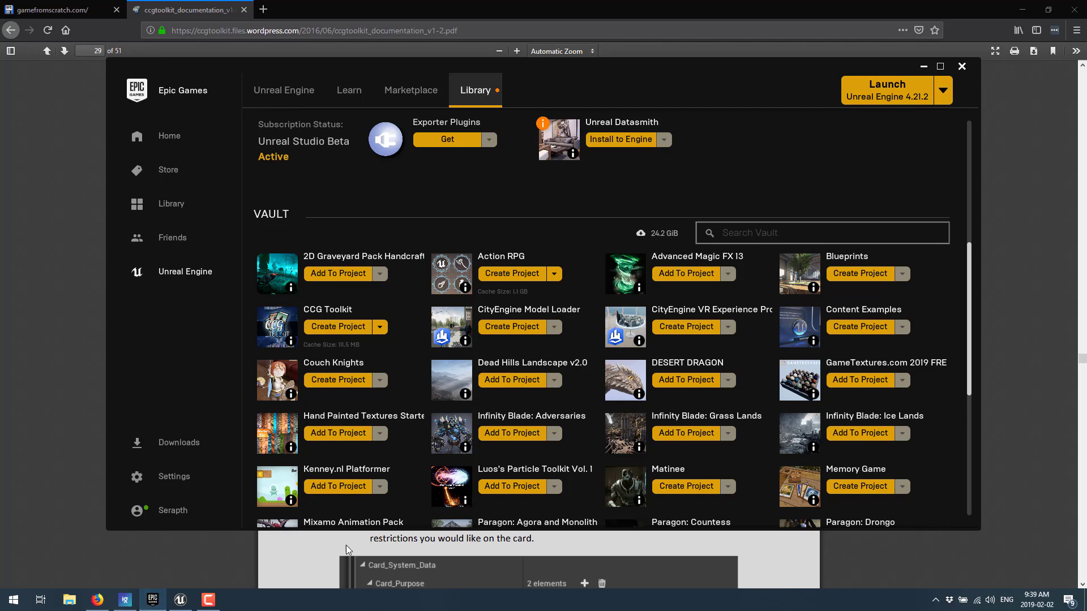
Step: Switch to the Unreal Editor and restart the play session of the MainMenu level
click(176, 603)
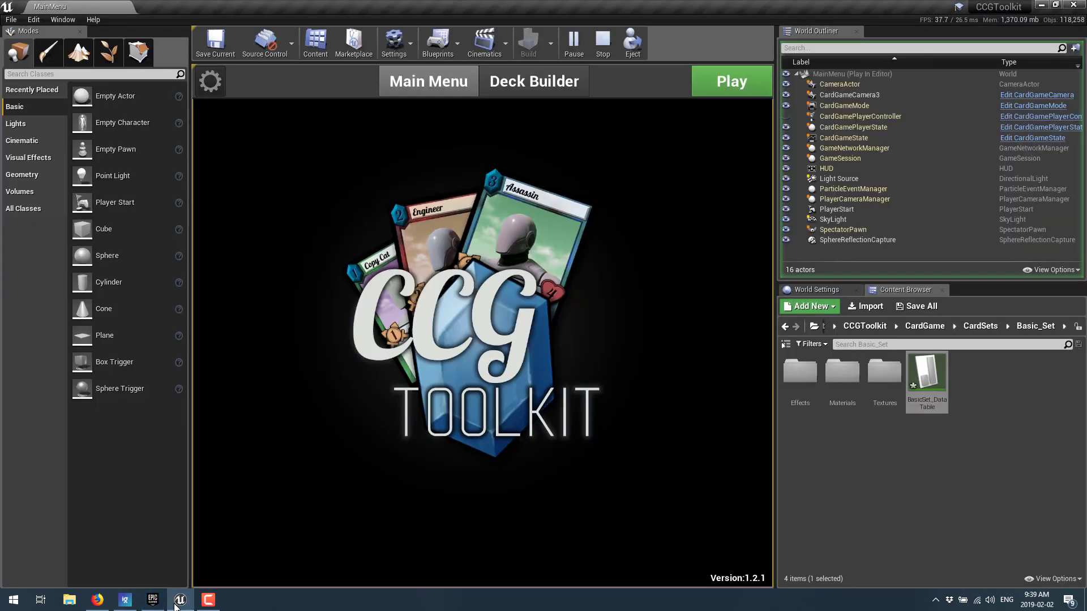
click(603, 43)
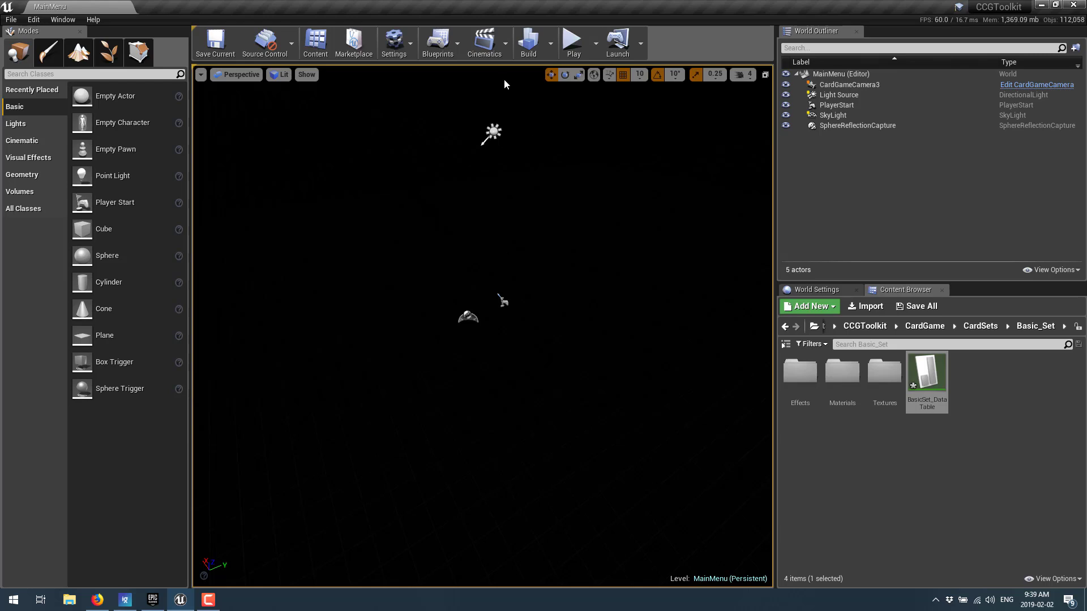
click(582, 50)
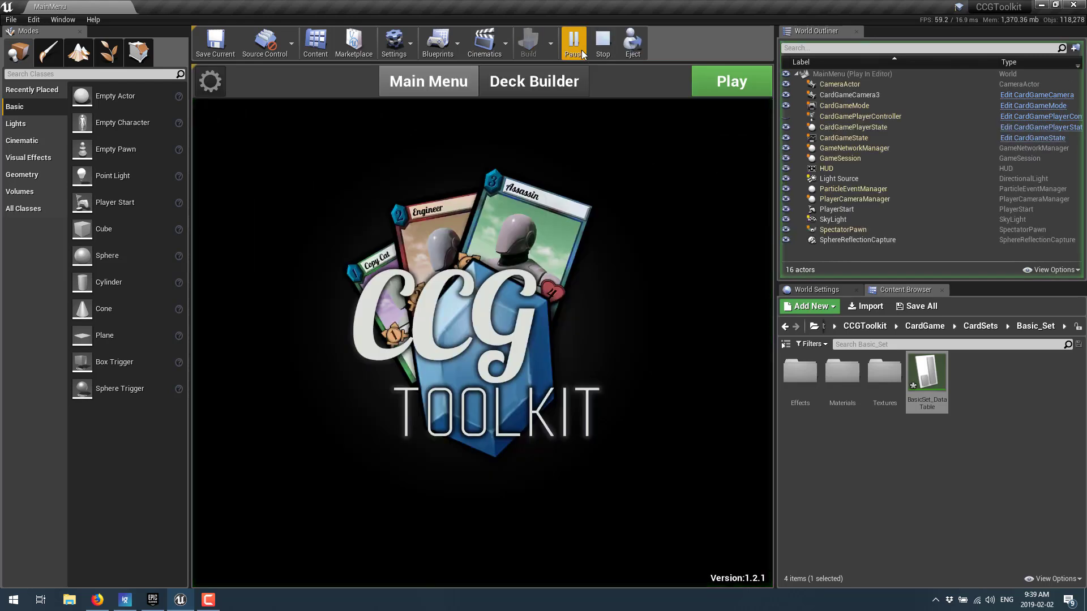
Step: Open the game's Deck Builder and browse the cards in the Basic Set, Debug Card Set and Empty Set
click(527, 90)
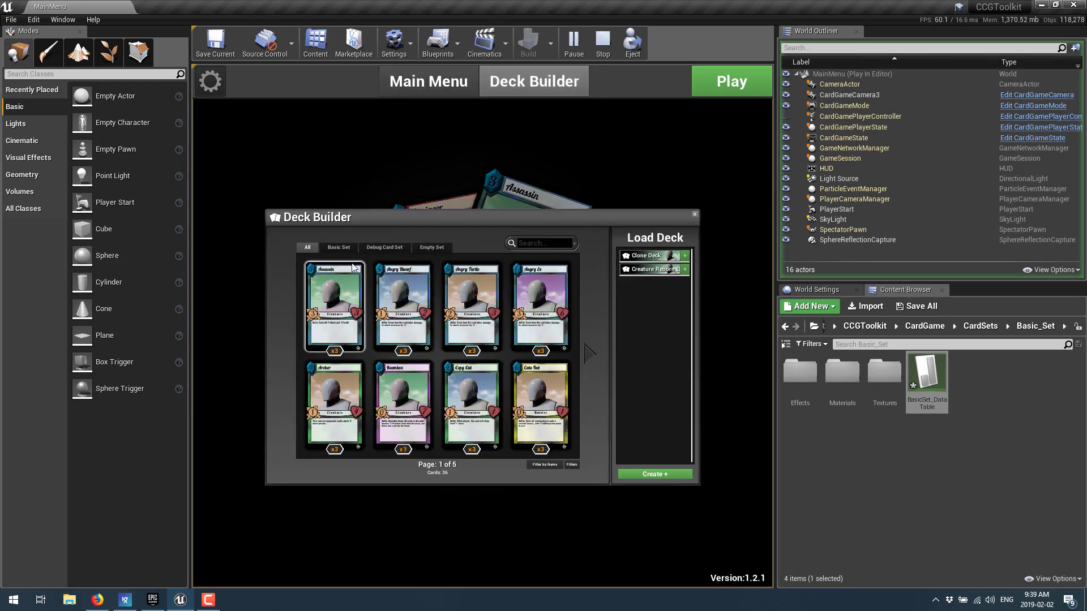
click(339, 246)
click(375, 249)
click(426, 249)
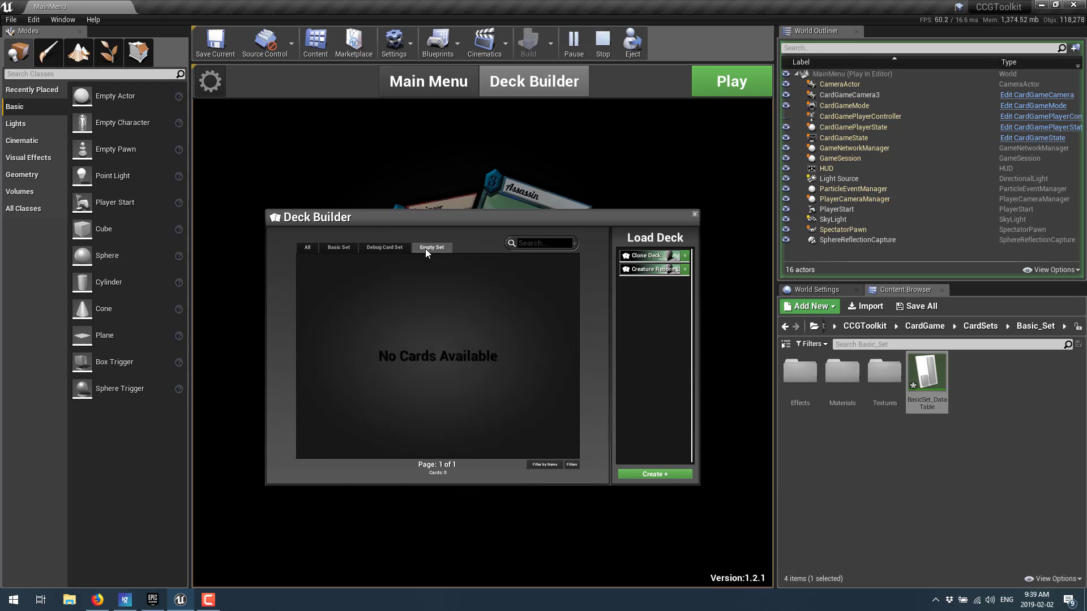
click(340, 252)
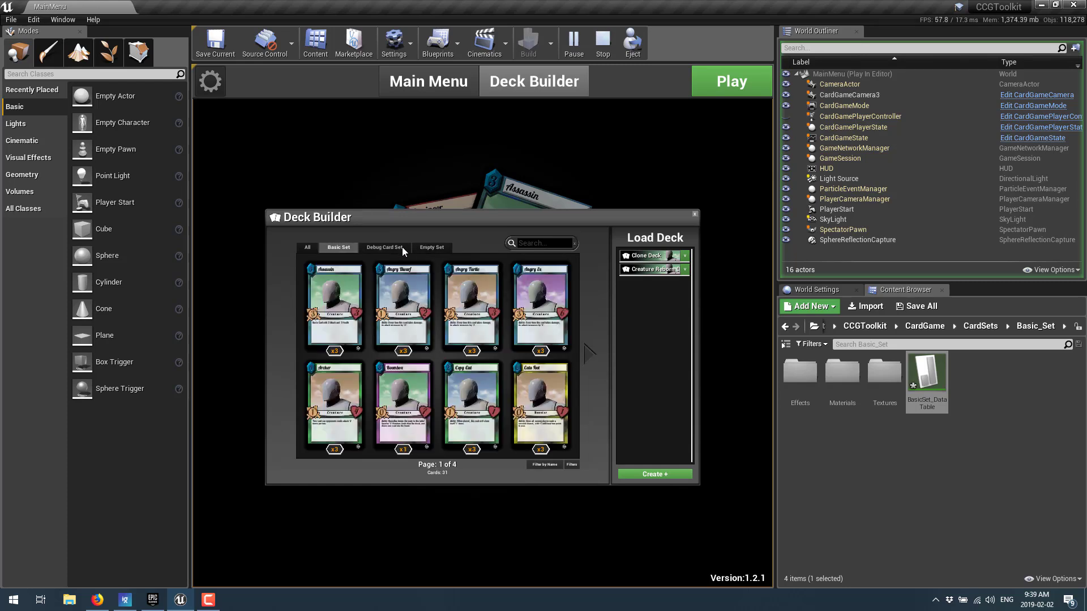
Step: Create a new deck and add two Copy Cat and three Angry Turtle cards from the Basic Set
click(666, 475)
click(479, 388)
click(480, 387)
click(487, 311)
click(487, 310)
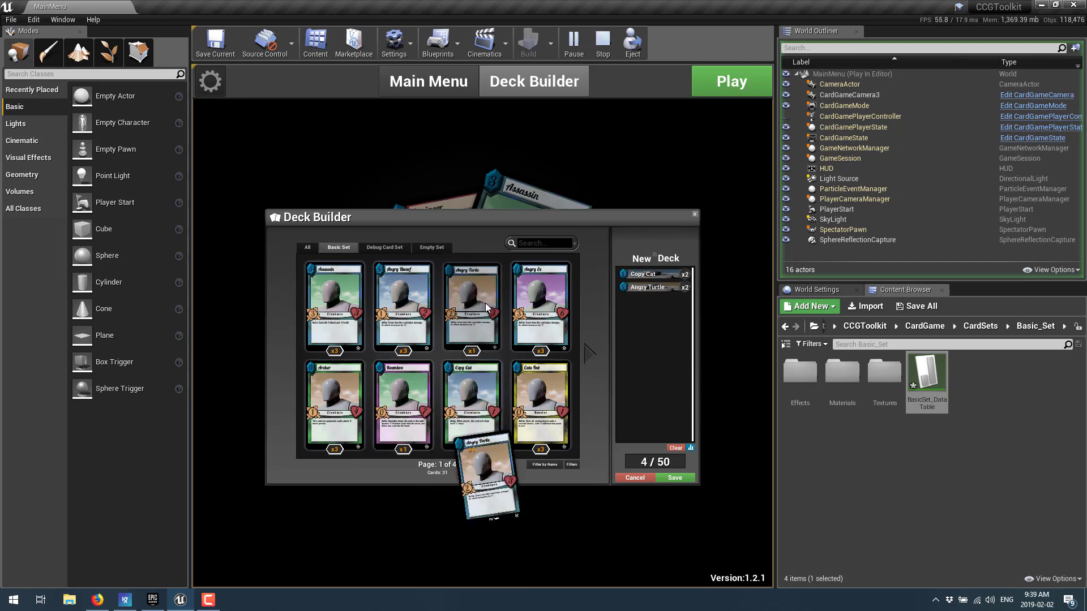
click(486, 311)
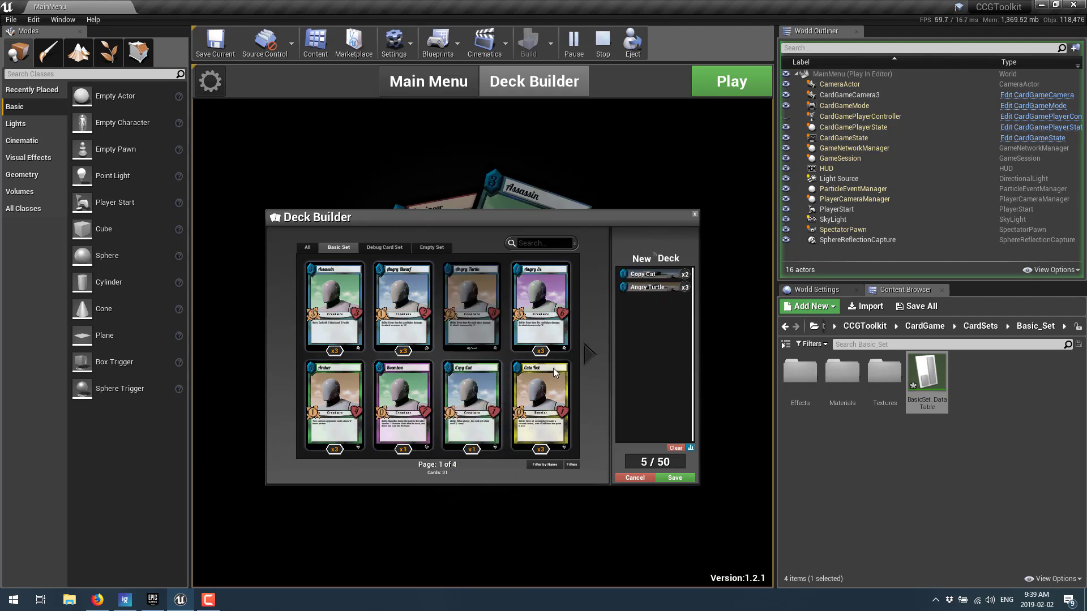
Step: Add two Cats Foot, one Boombox and one Archer card to the new deck
click(515, 382)
click(515, 382)
click(403, 396)
click(340, 396)
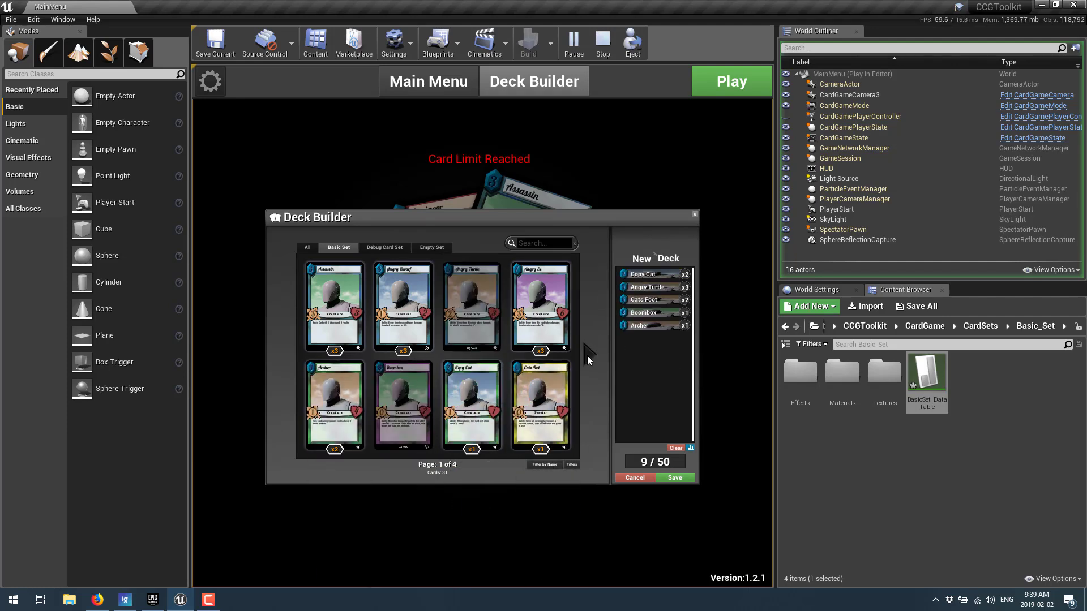
Step: Add two each of Experienced Medic, First Day Medic, Medic and Influential Trader from the Basic Set's second page, and cancel the new deck
click(587, 355)
click(483, 331)
click(482, 331)
click(556, 341)
click(556, 341)
click(555, 391)
click(554, 392)
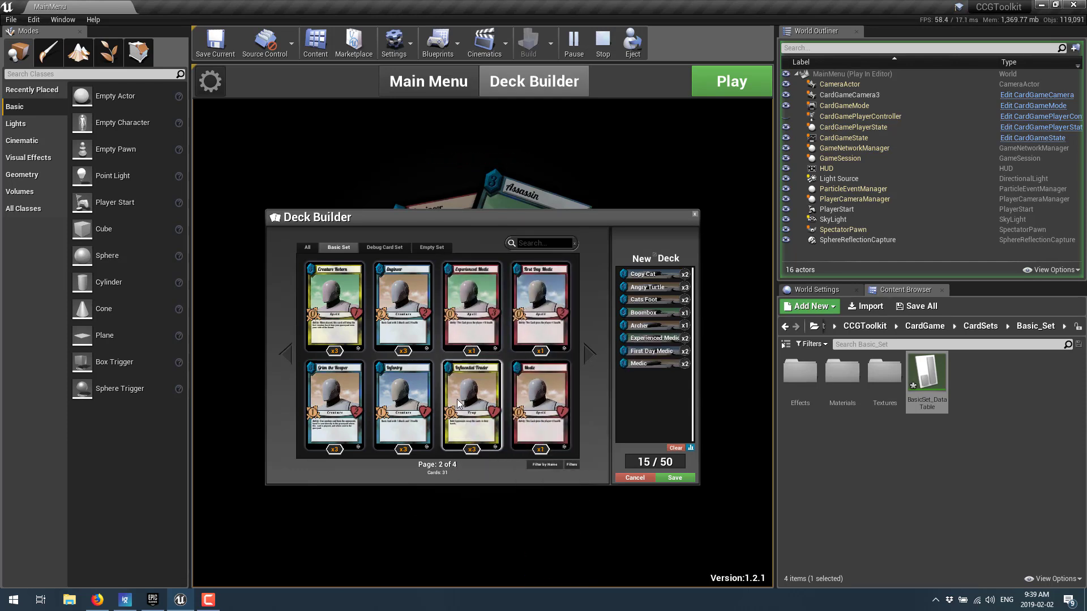
click(476, 396)
click(475, 396)
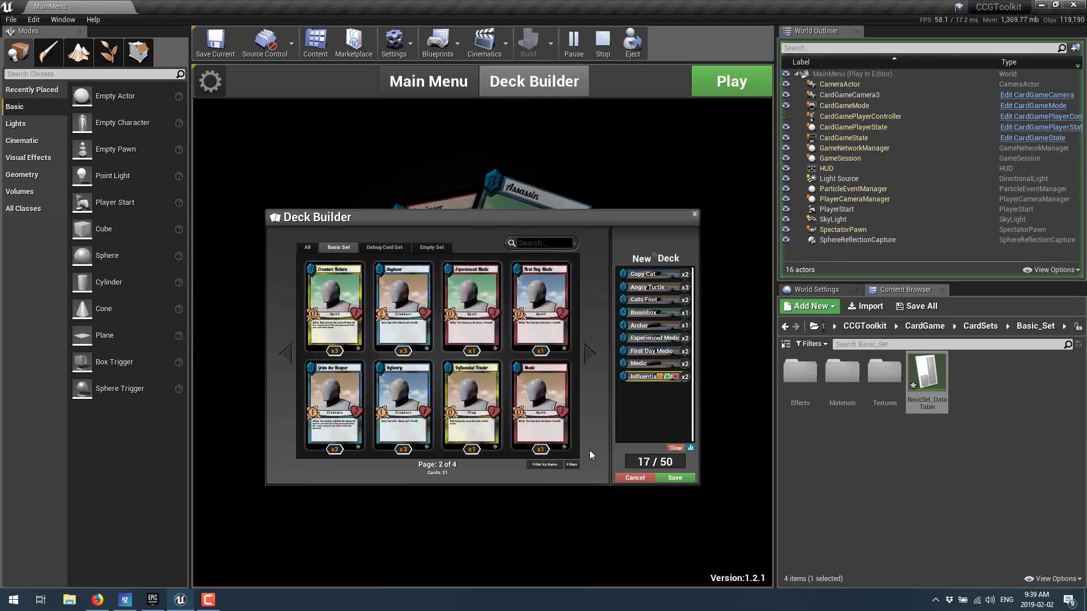
click(644, 477)
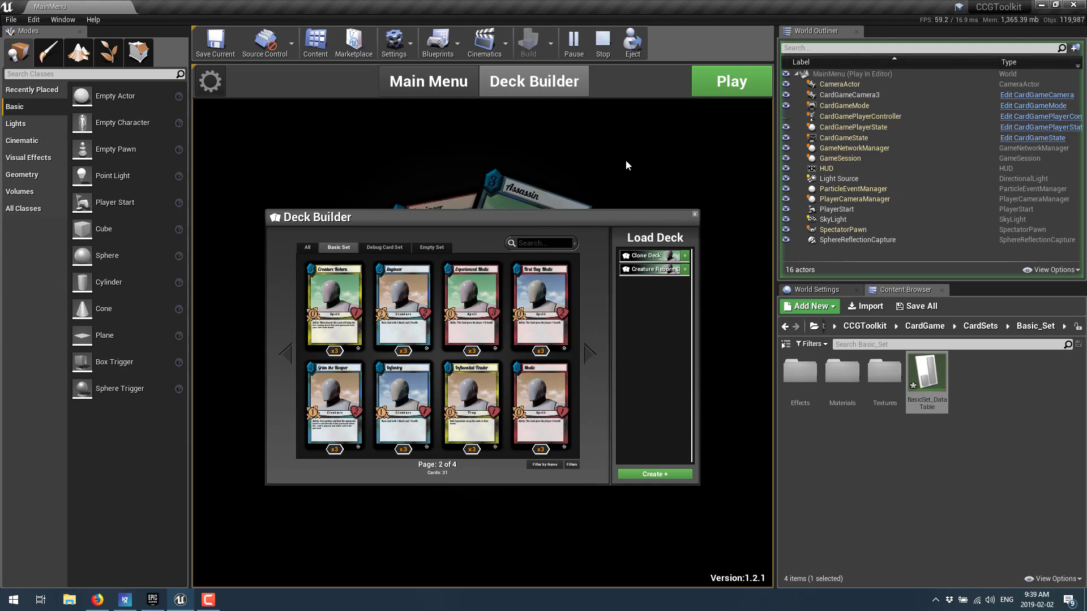
Step: Create a game with the Creature Reborn deck in Arena_EaglesNest and start it against an AI opponent
click(740, 80)
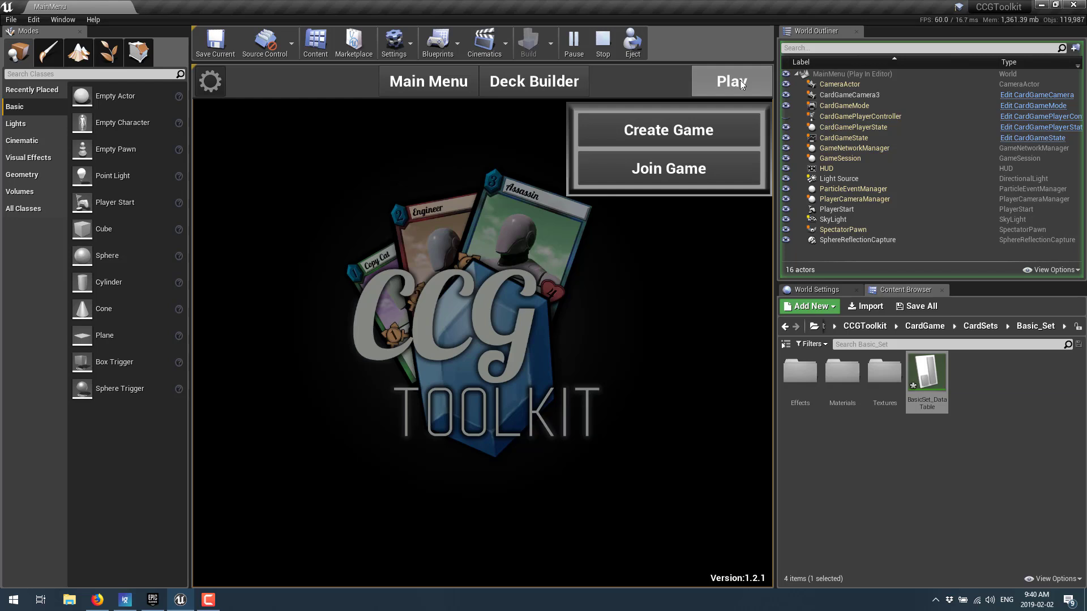
click(670, 136)
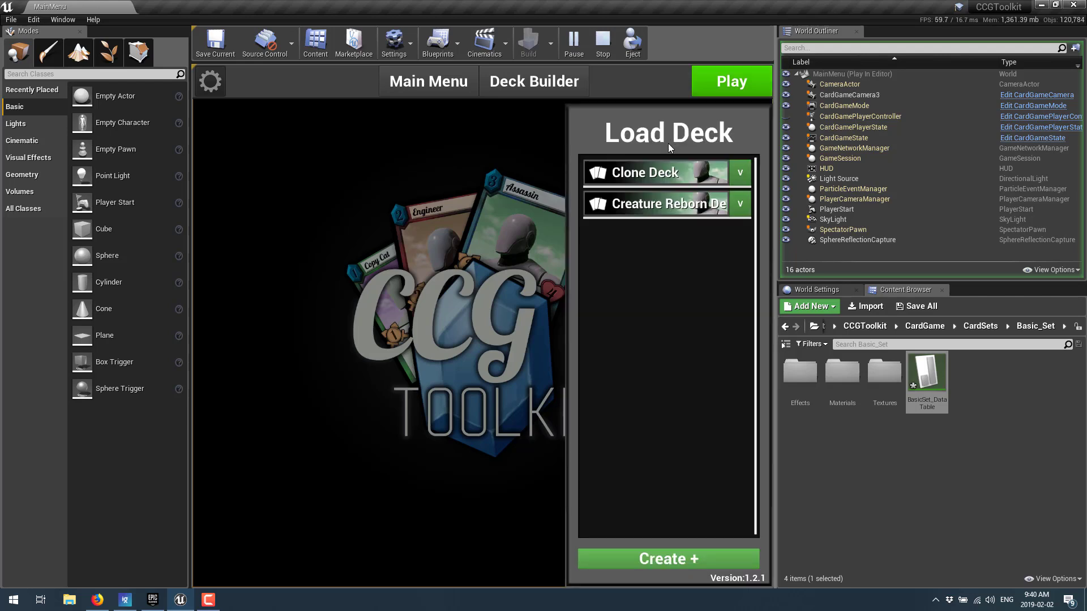
click(697, 208)
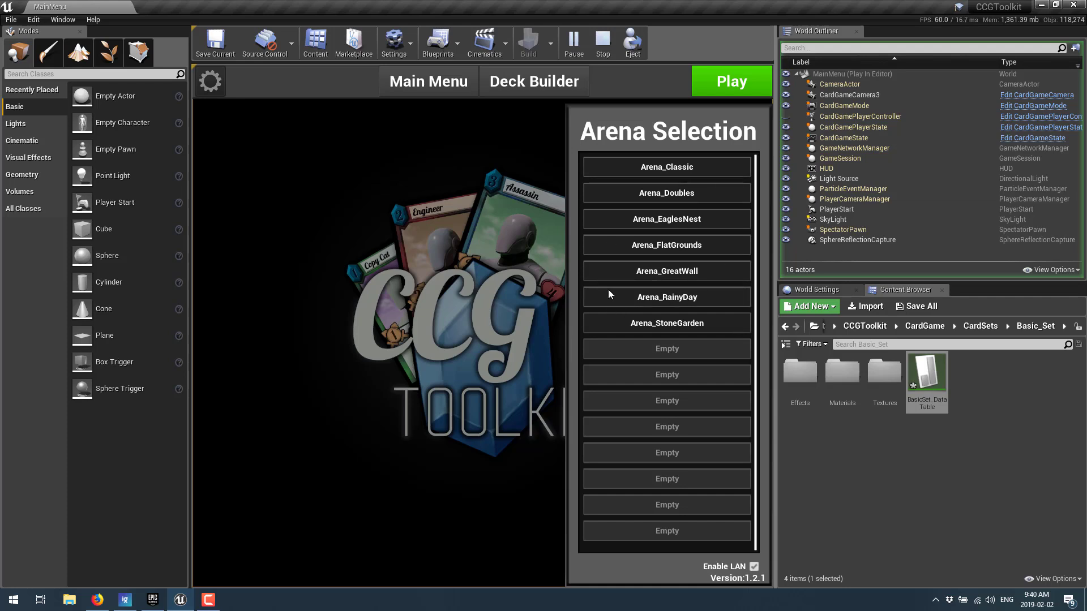
click(658, 224)
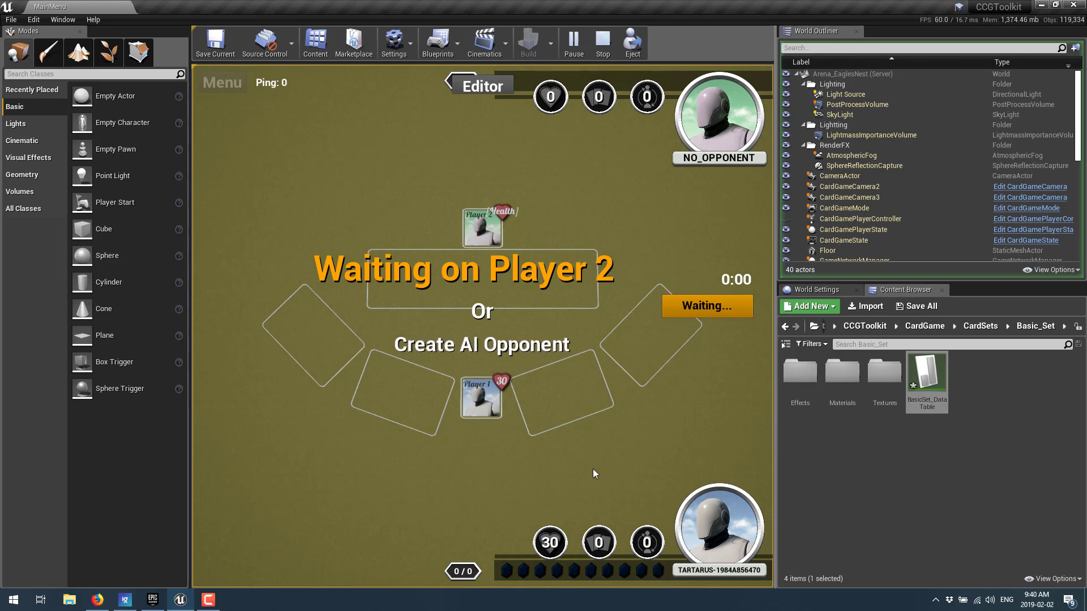
click(526, 346)
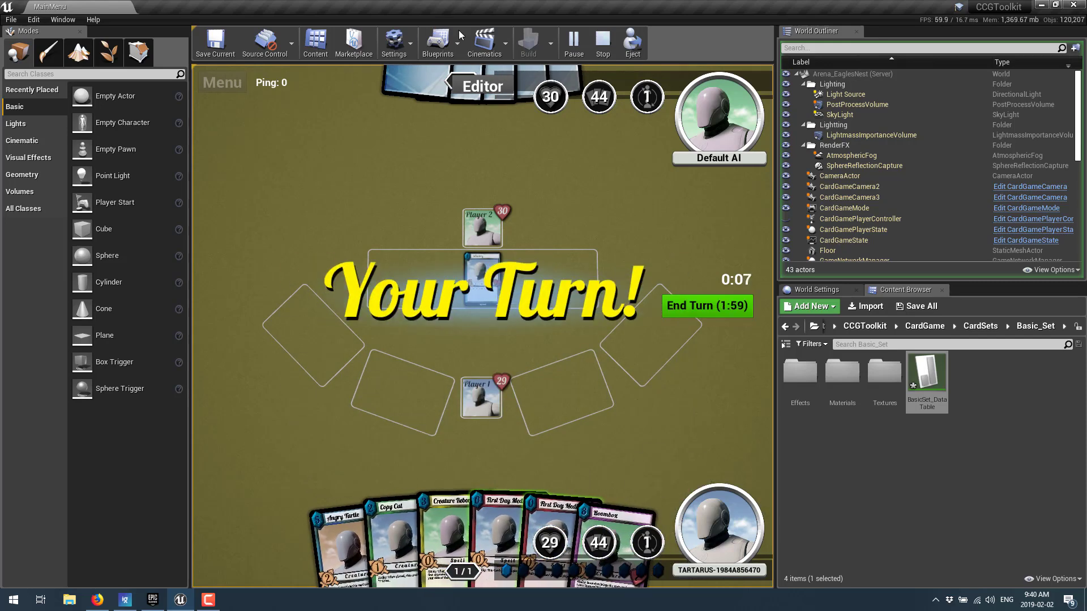
Step: Open the in-game position editor, try the Horizontal_Hide_Hand_Default layout, and set the card layout to Opponent_Default
click(484, 85)
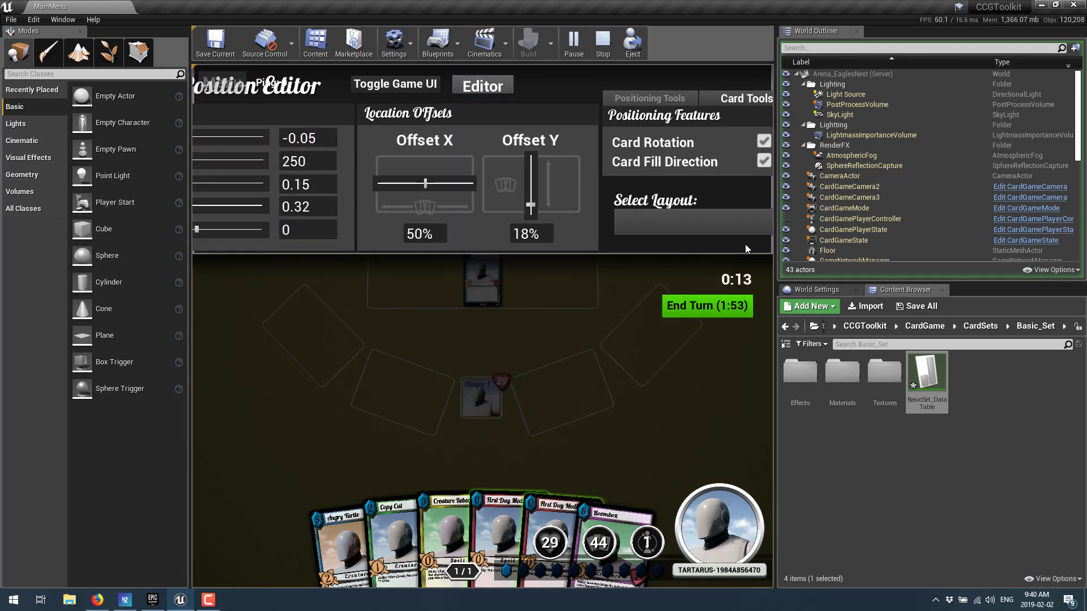
click(748, 224)
click(699, 333)
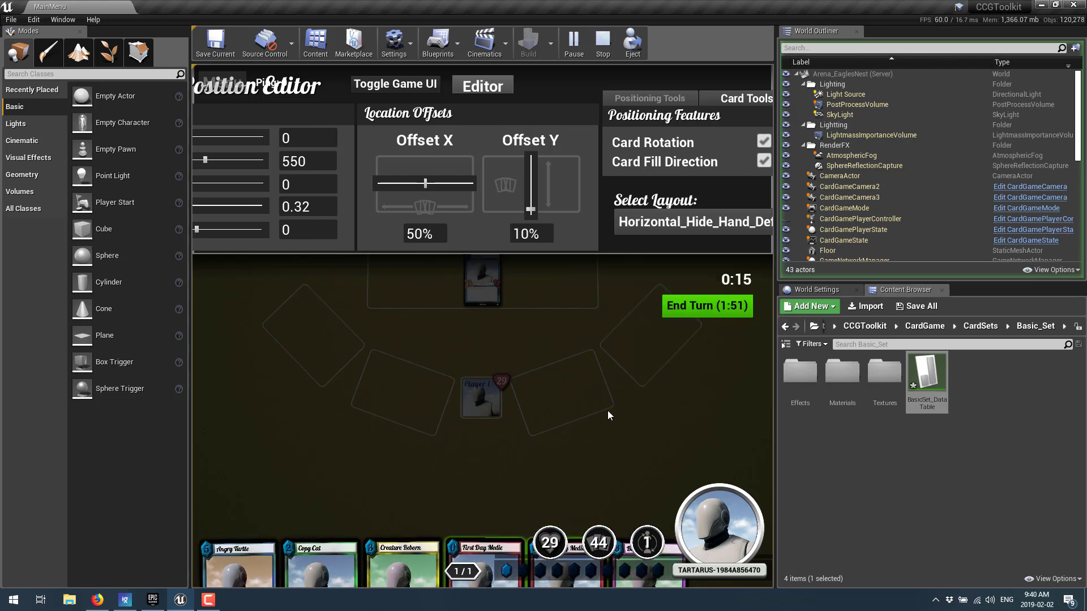
click(730, 225)
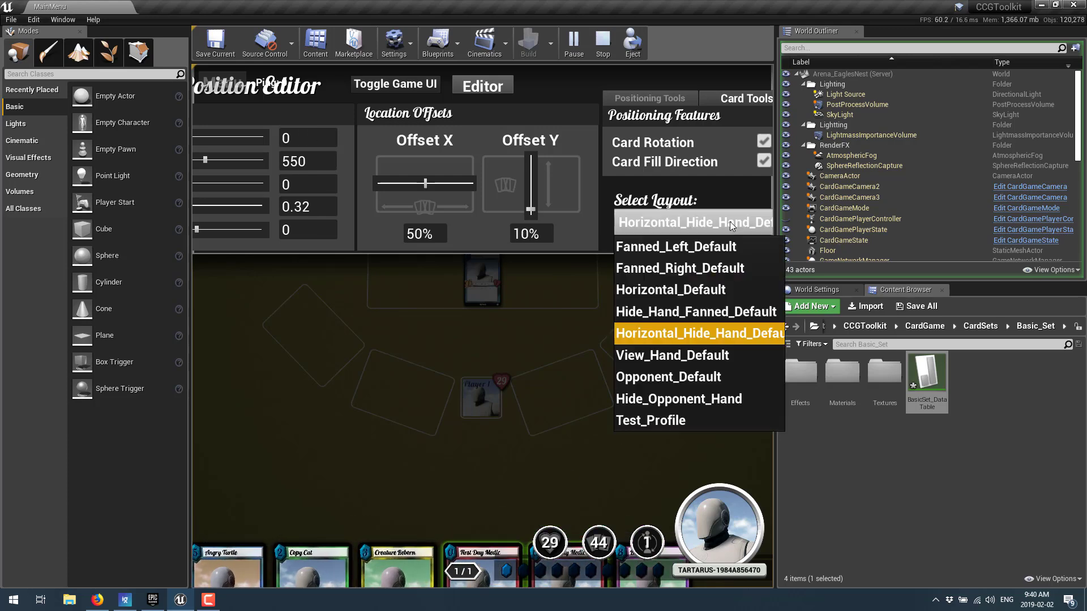
click(679, 376)
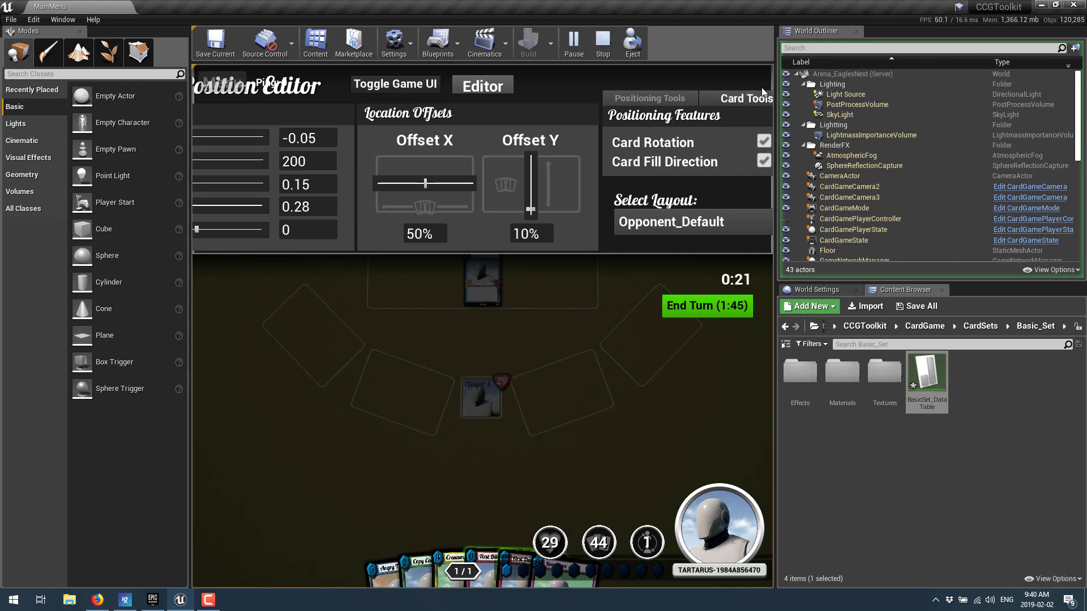
Step: Examine the Card Tools and the game UI toggle, and close the in-game editor
click(746, 102)
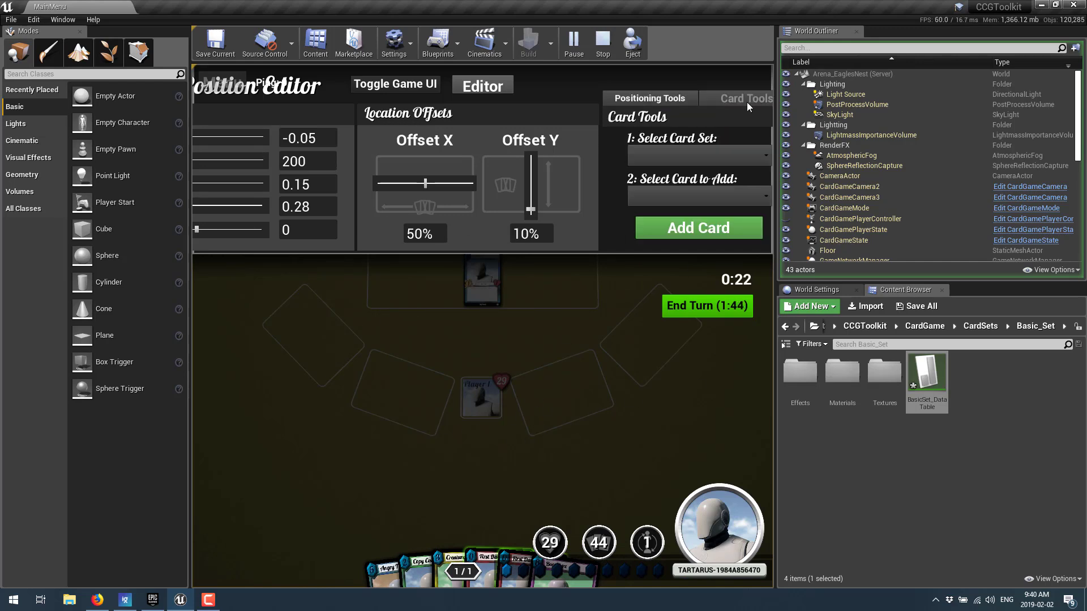
click(704, 148)
click(704, 148)
click(373, 90)
click(412, 92)
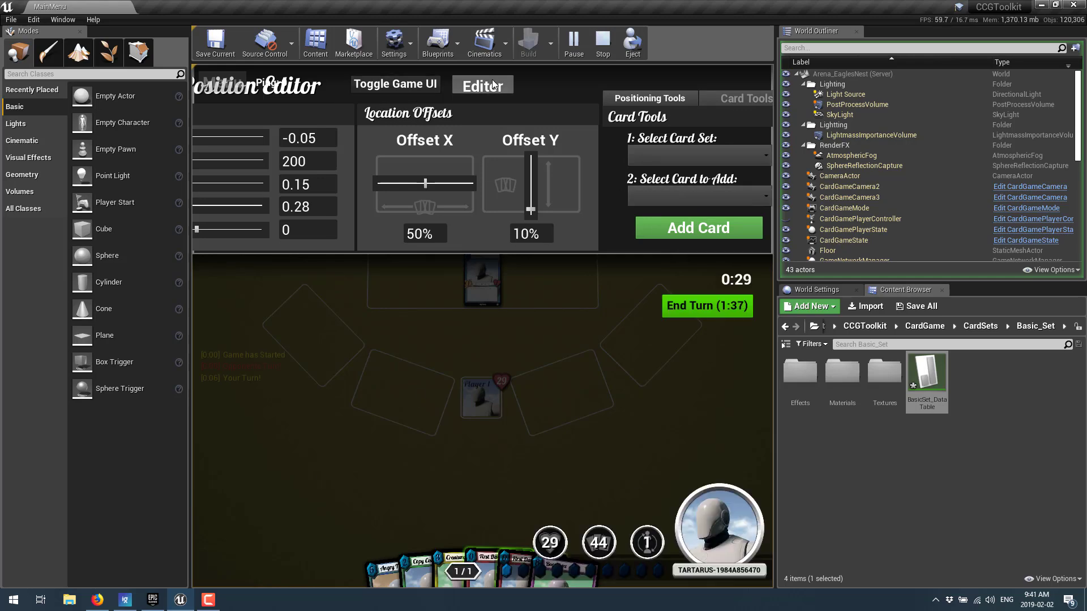
click(482, 86)
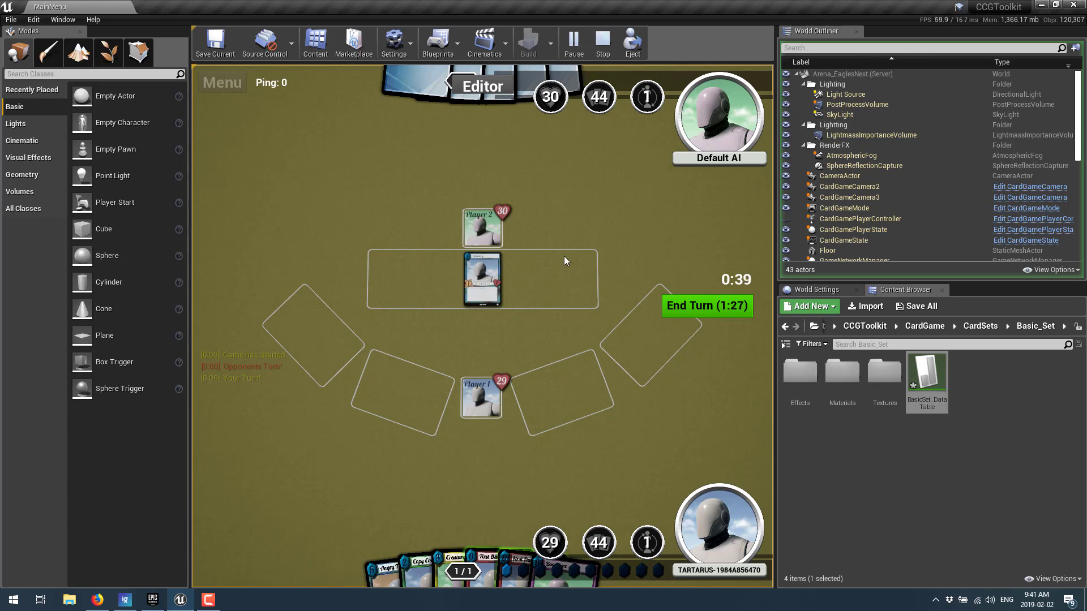
Step: Switch to the browser and go back through the toolkit documentation to the "Adding Cards to your Set" section
click(97, 600)
scroll(637, 426, up, 20)
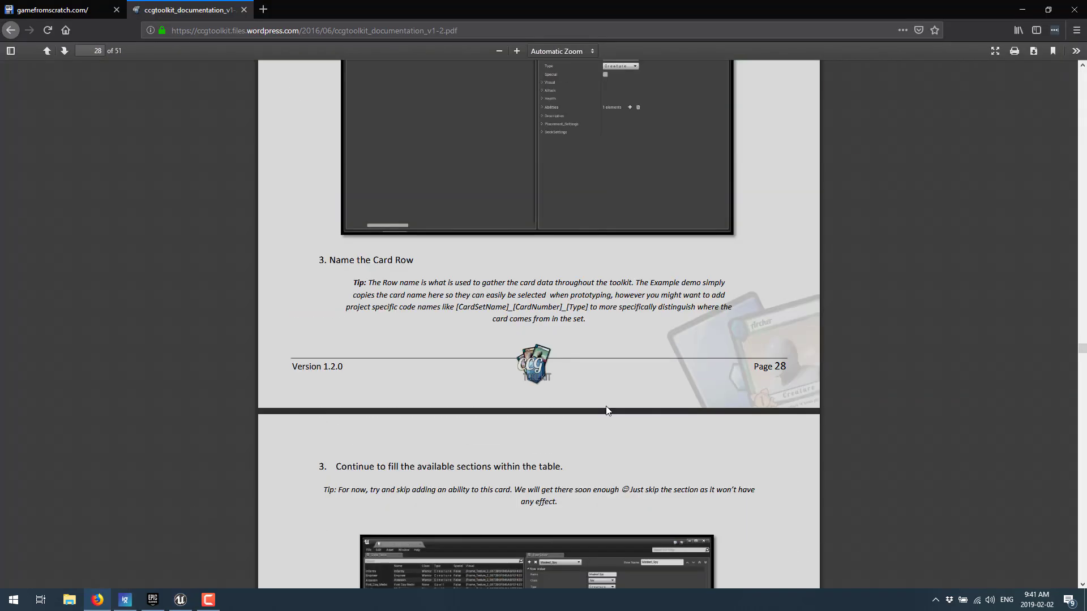
scroll(606, 410, up, 10)
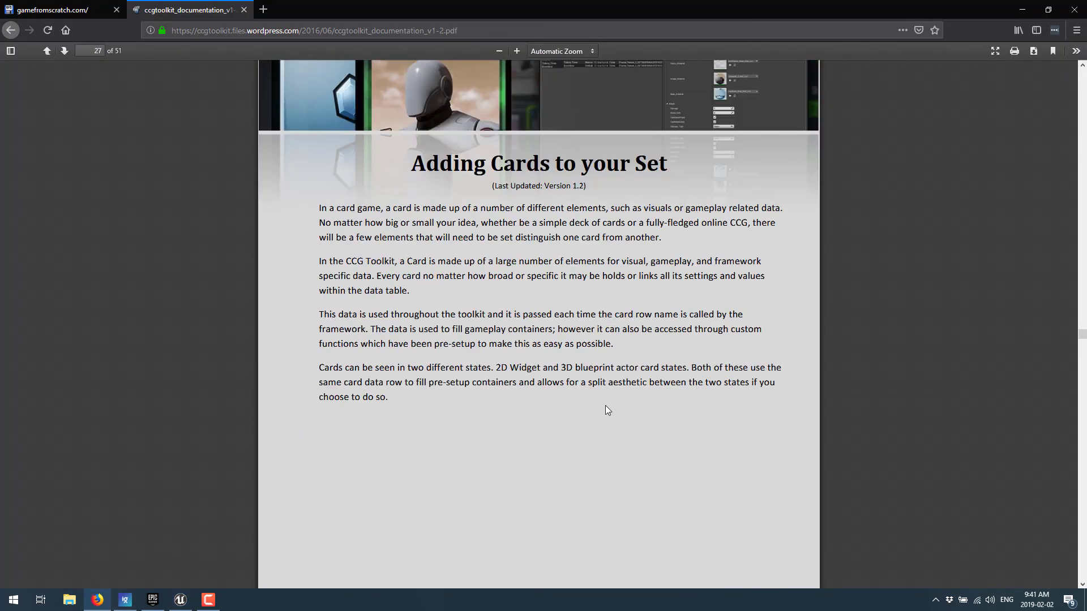
Step: Return to the Unreal Editor and browse from the Content root through CCGToolkit, CardGame and CardSets to the Basic_Set folder
click(181, 601)
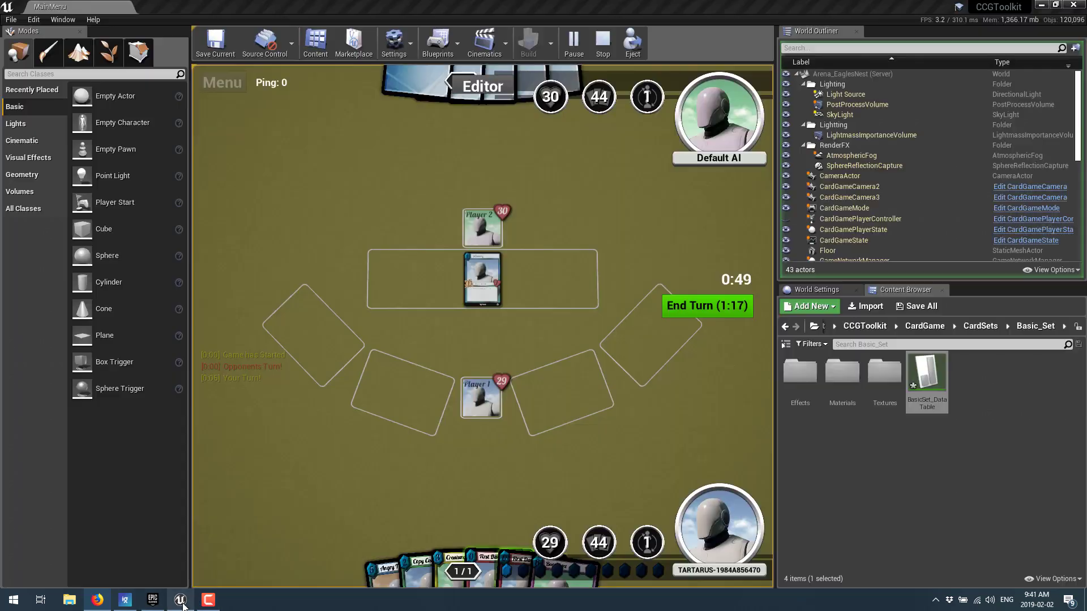
click(875, 329)
click(851, 328)
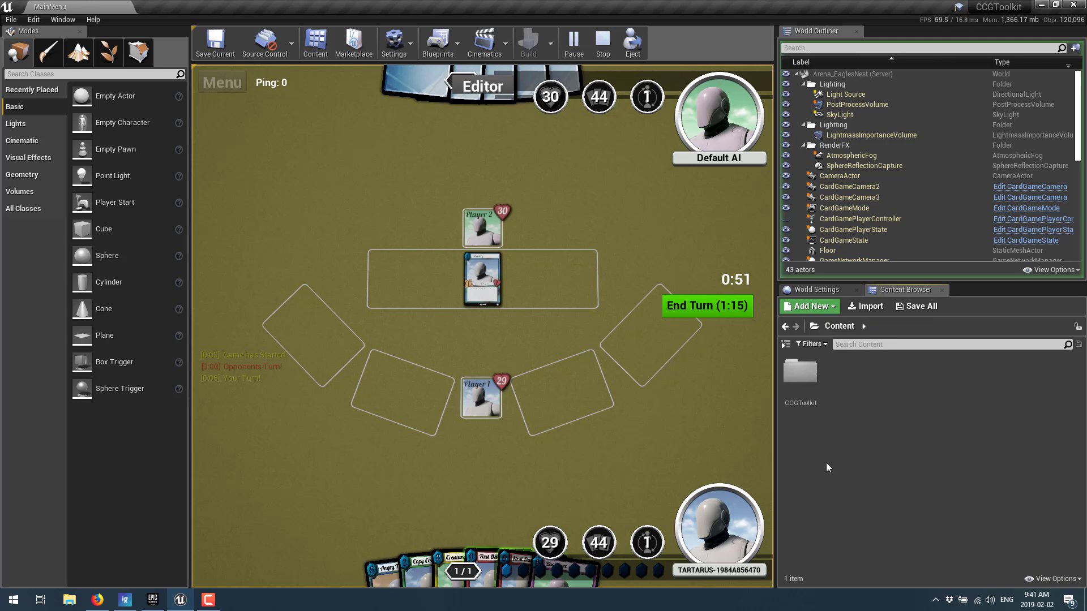
double_click(791, 369)
double_click(843, 374)
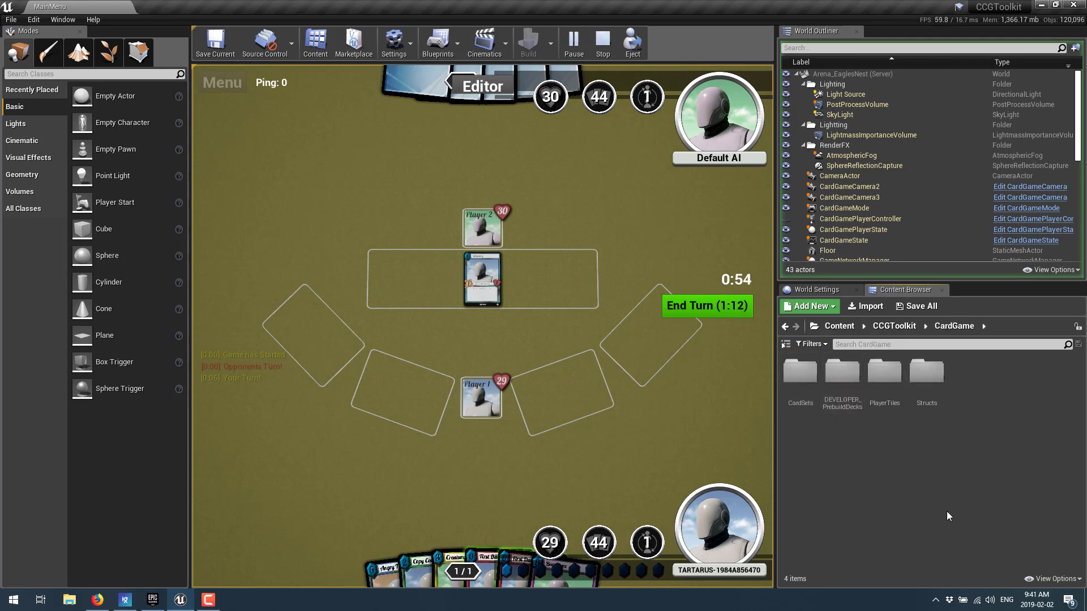
double_click(799, 381)
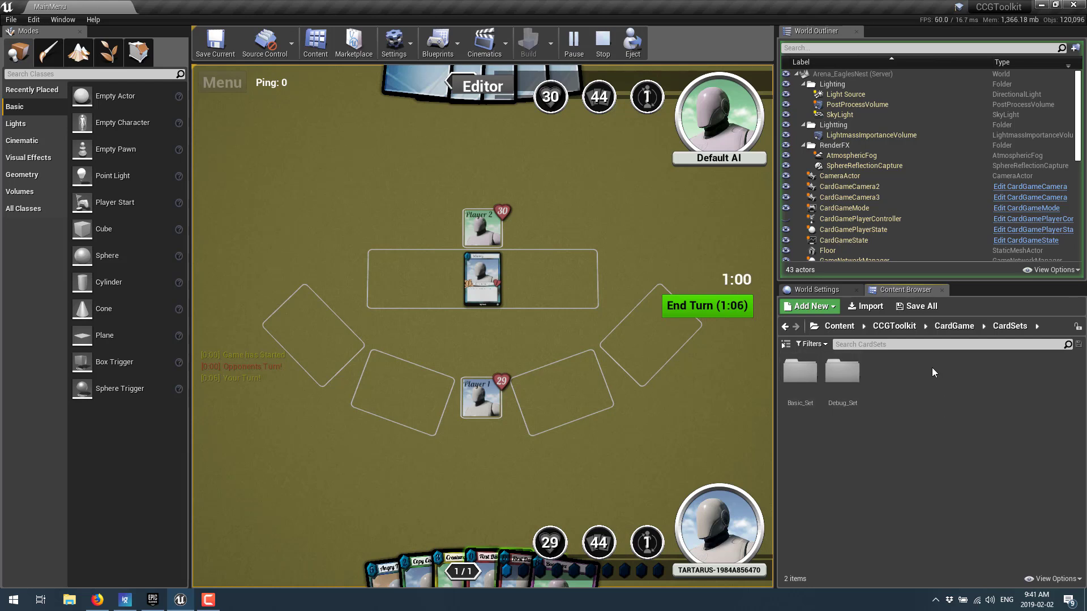
double_click(799, 374)
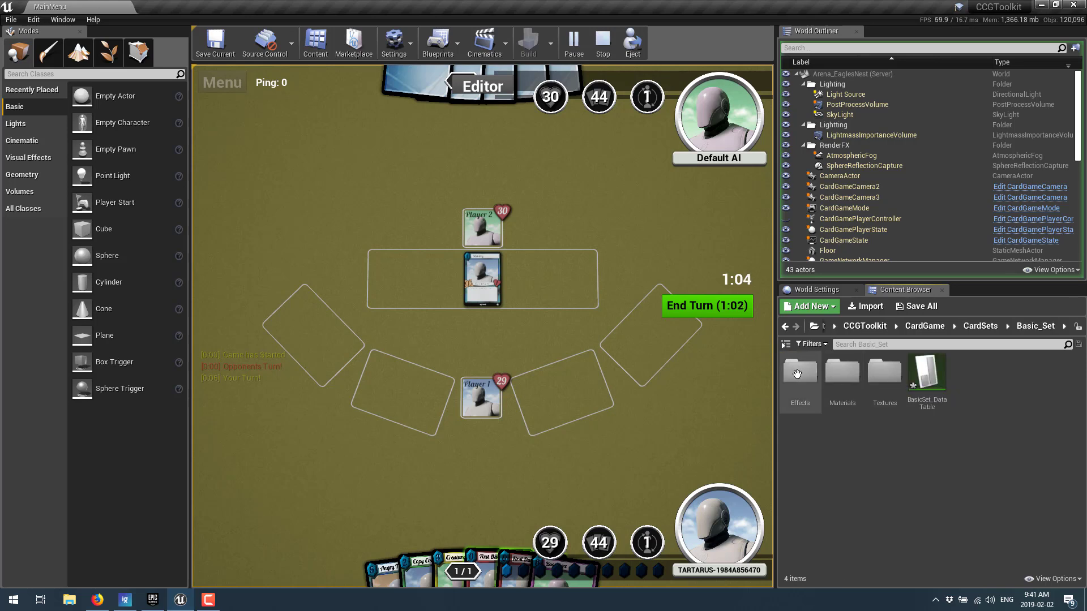
Step: Look through the Basic_Set card textures, inspect CardDesign_Blank in the texture editor and close it
double_click(884, 372)
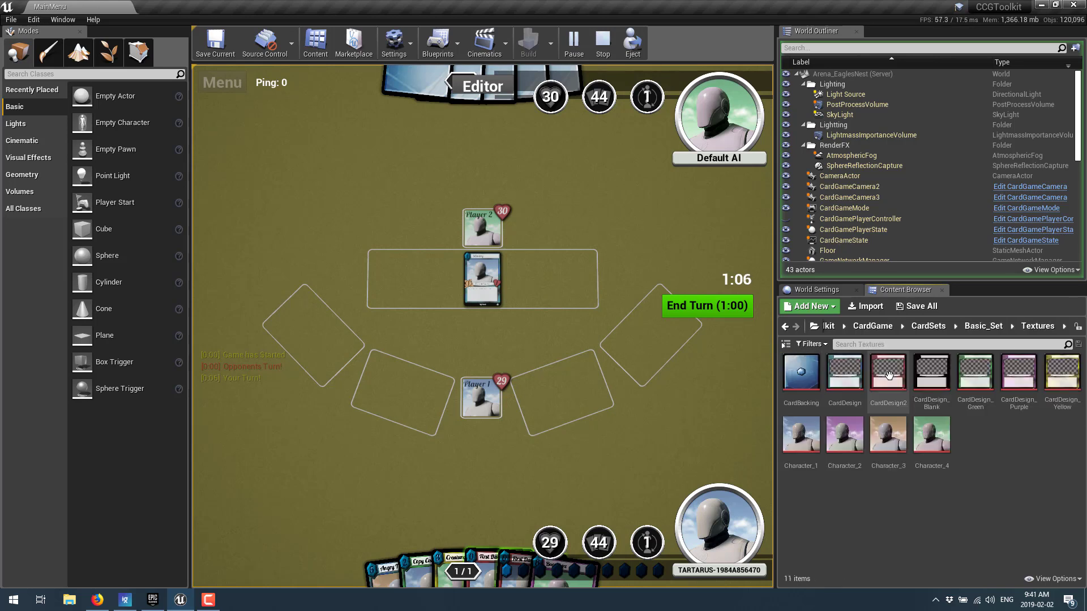
click(931, 436)
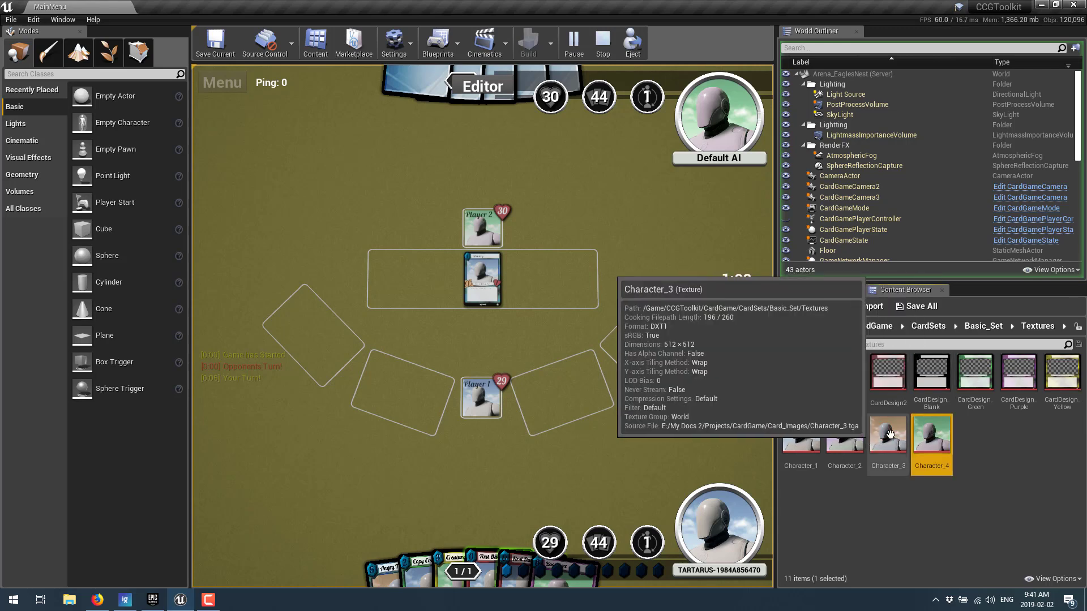
double_click(933, 386)
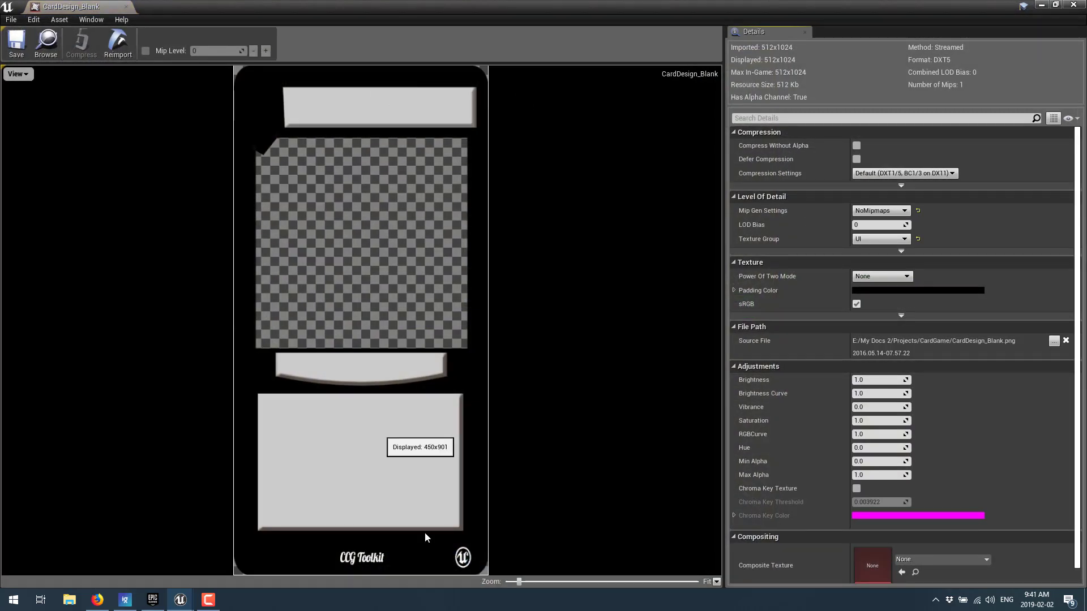
click(125, 6)
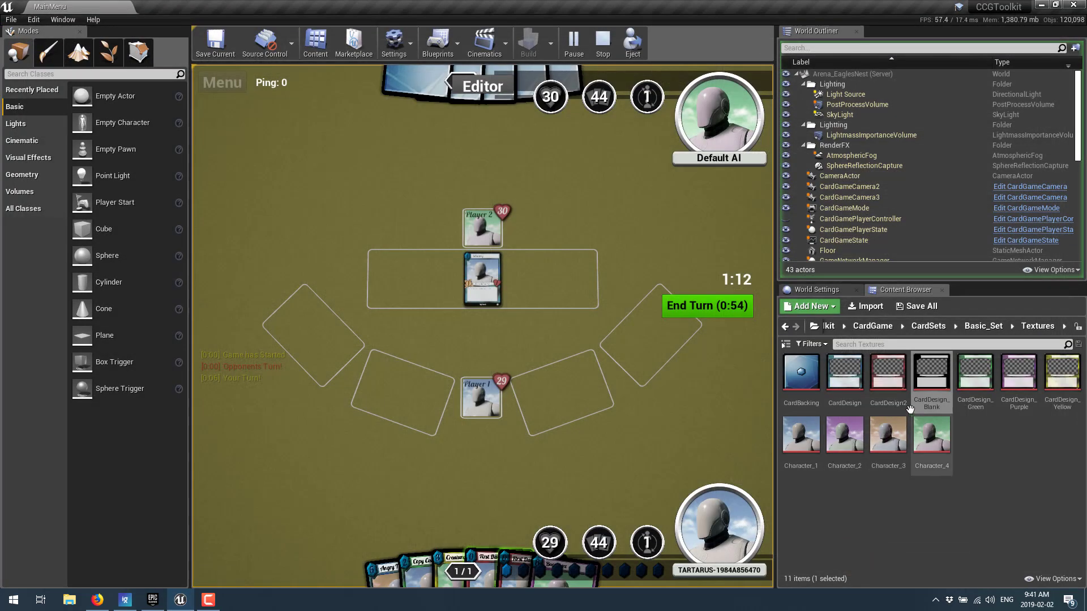
Step: Open BasicSet_DataTable from the Basic_Set folder, select the Angry_Turtle row and view its available Class options
click(992, 325)
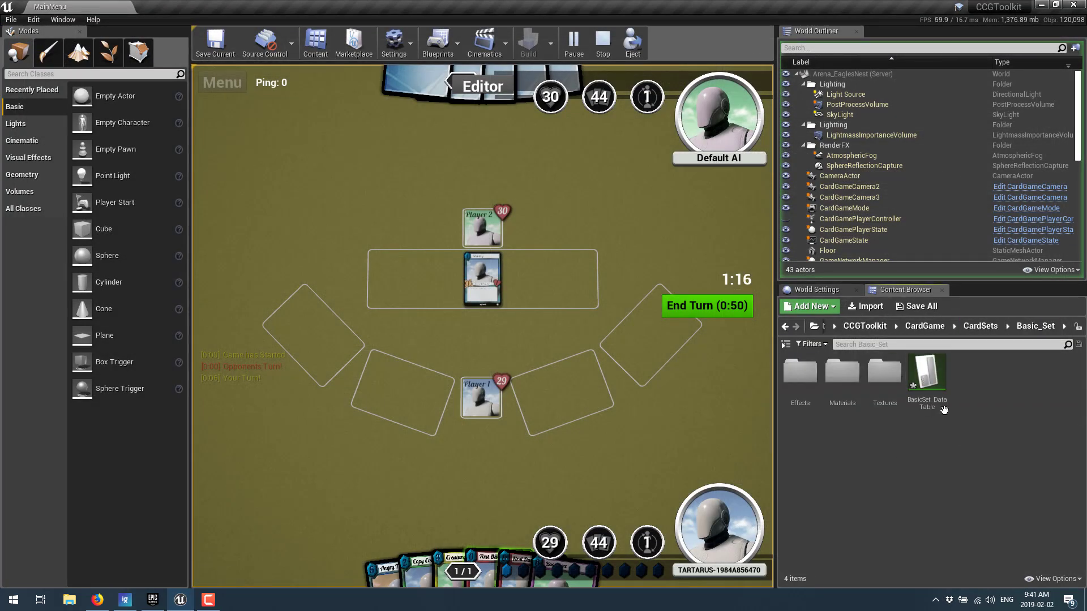
double_click(926, 372)
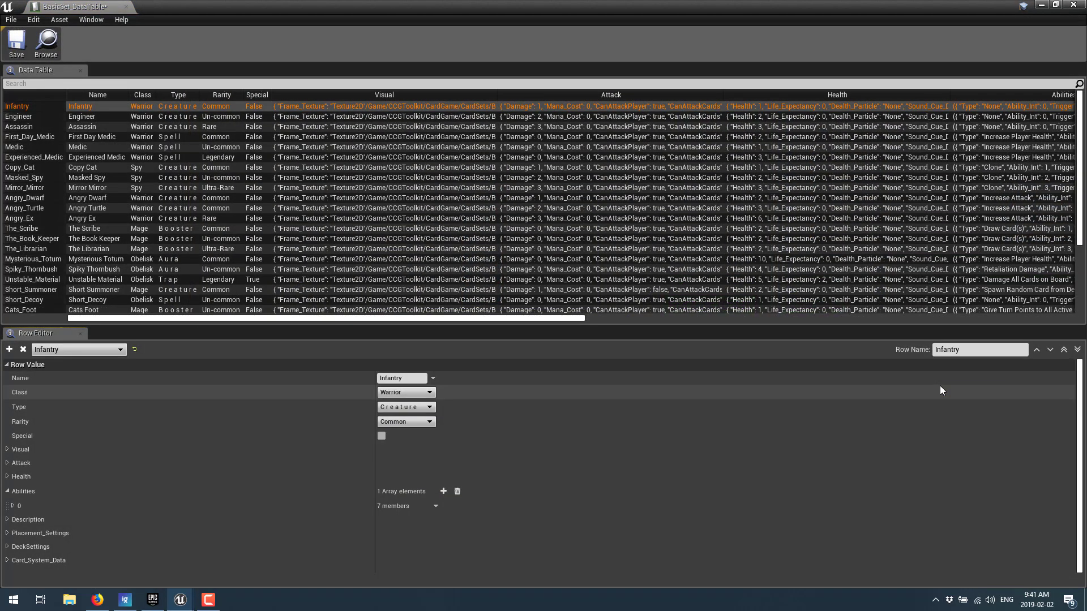
click(27, 205)
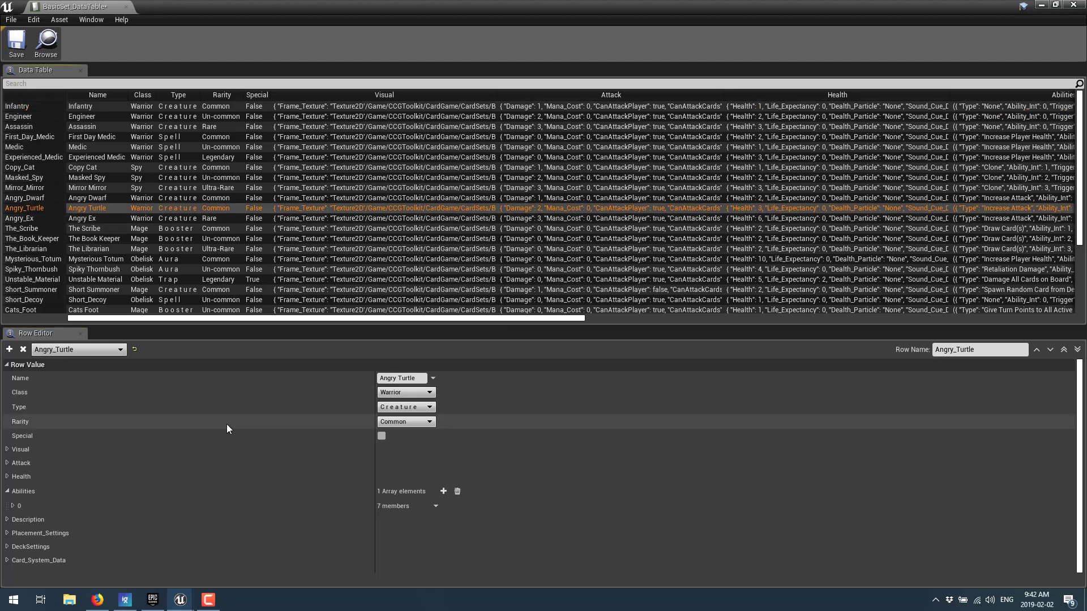
click(427, 393)
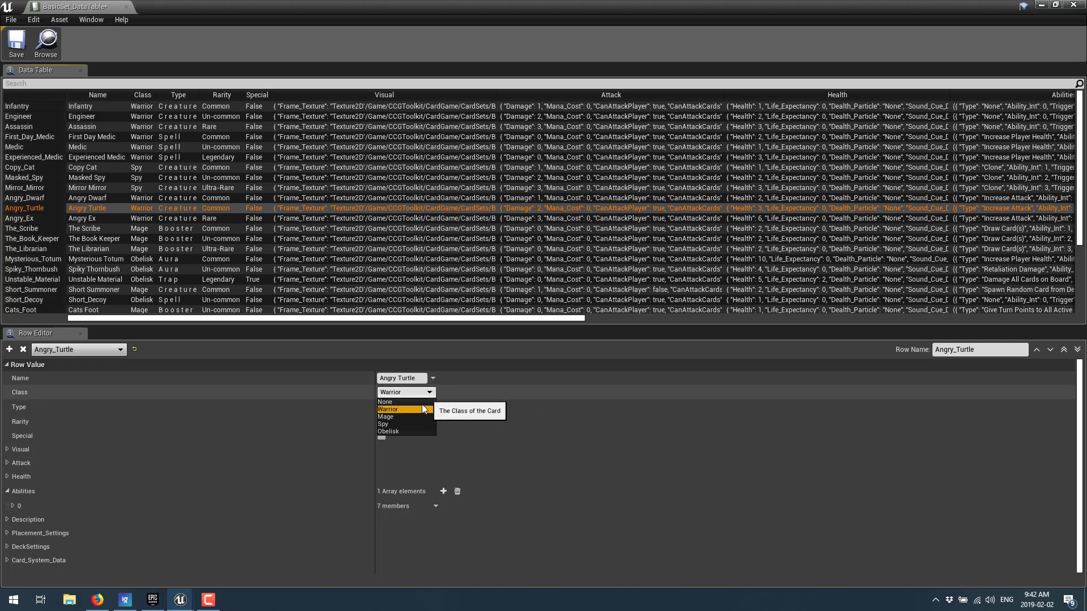
click(648, 409)
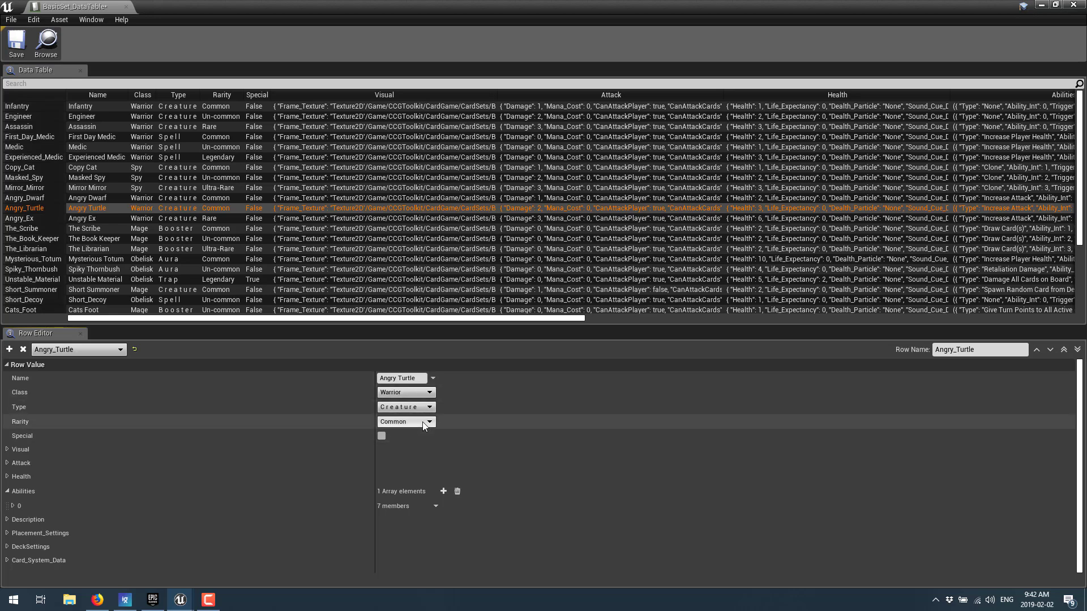
Step: Expand the Angry_Turtle row's first ability entry and examine its type, trigger and other settings
click(8, 492)
click(8, 491)
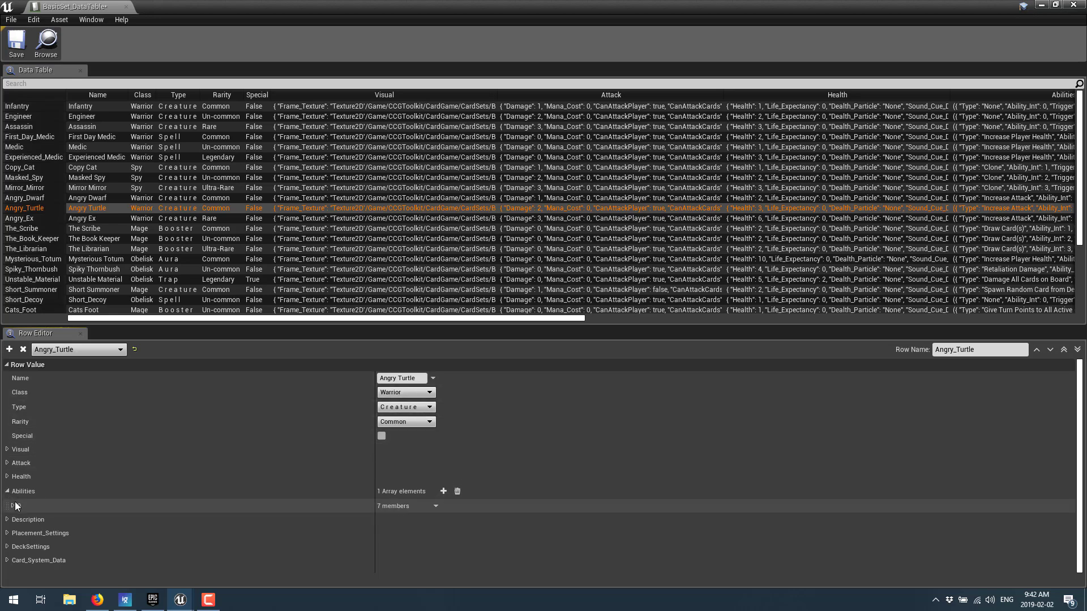
click(14, 506)
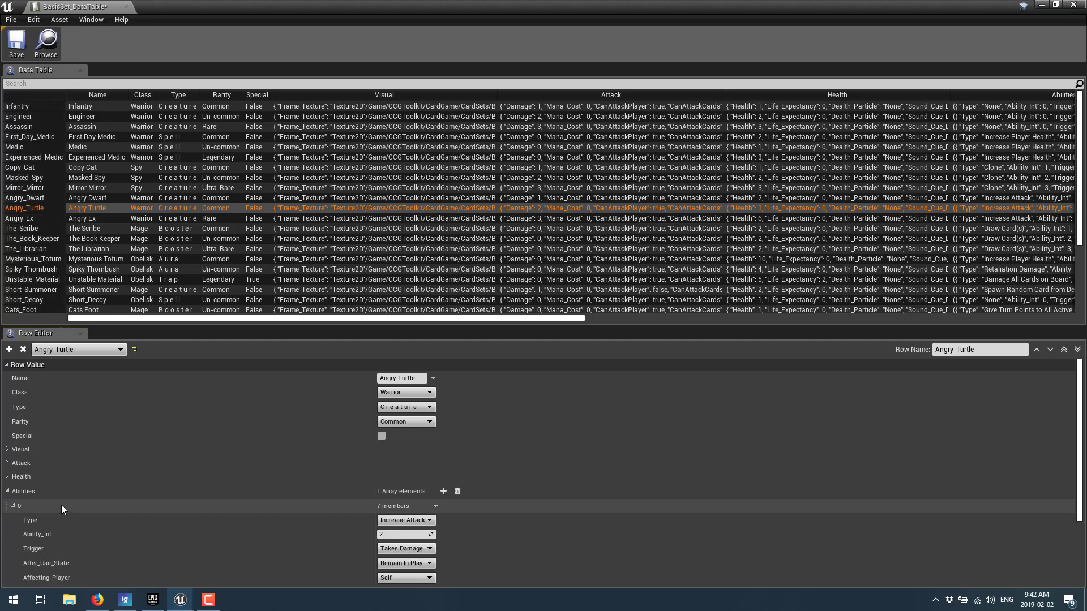
scroll(572, 498, down, 3)
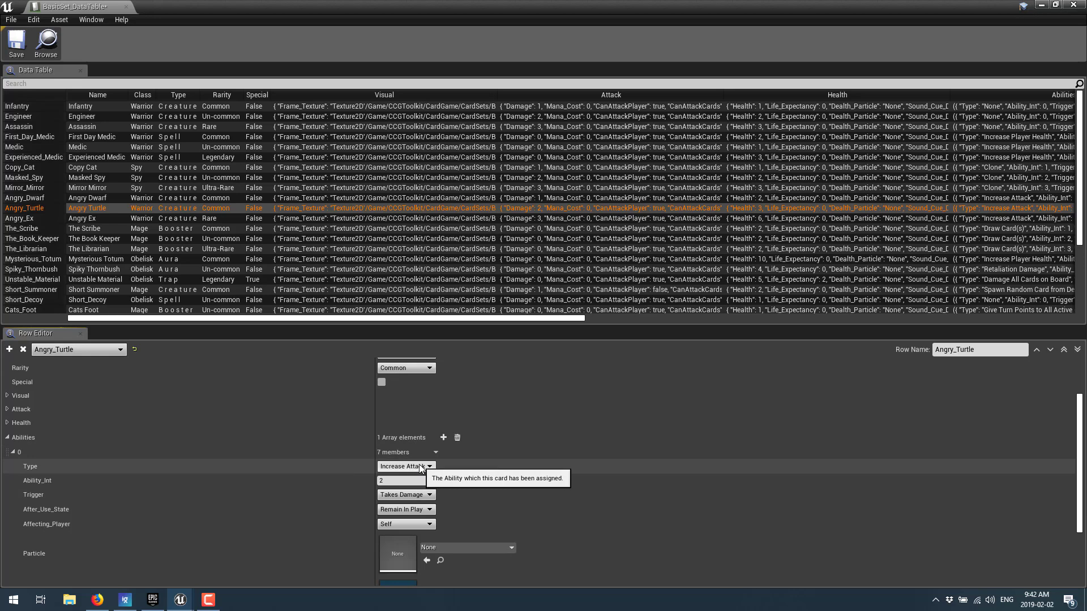
Step: Review the options for the Angry_Turtle ability's Type and expand the row's Card_System_Data settings
click(420, 468)
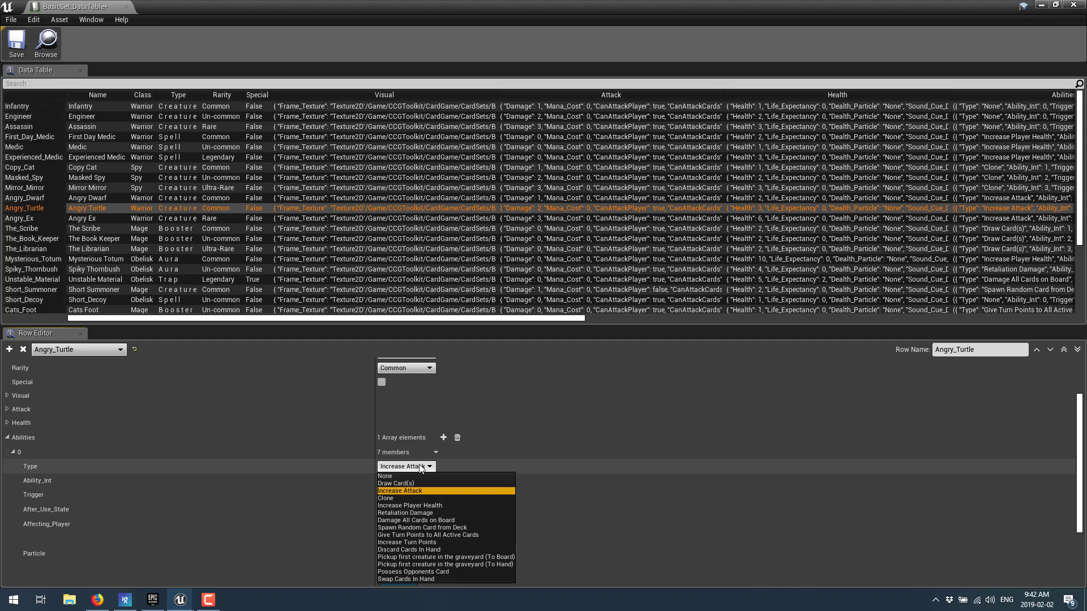
click(645, 477)
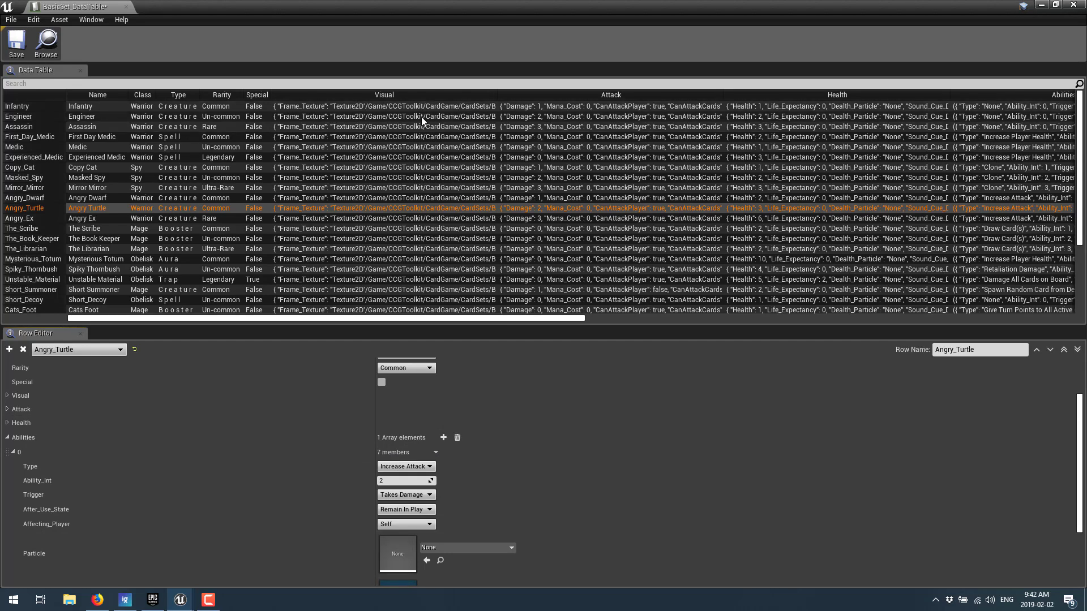
scroll(311, 433, down, 5)
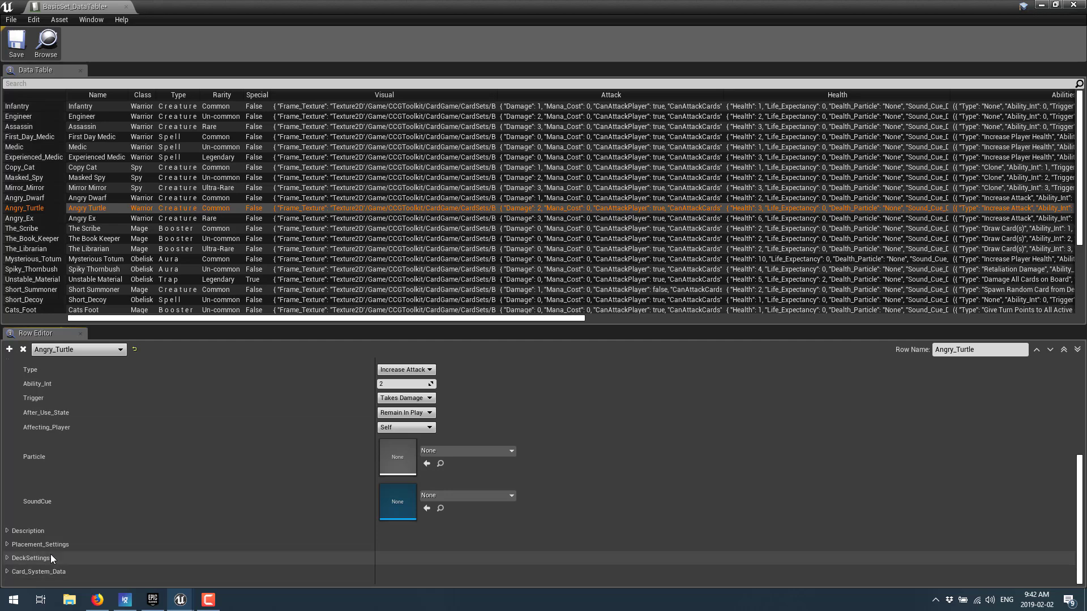
click(8, 573)
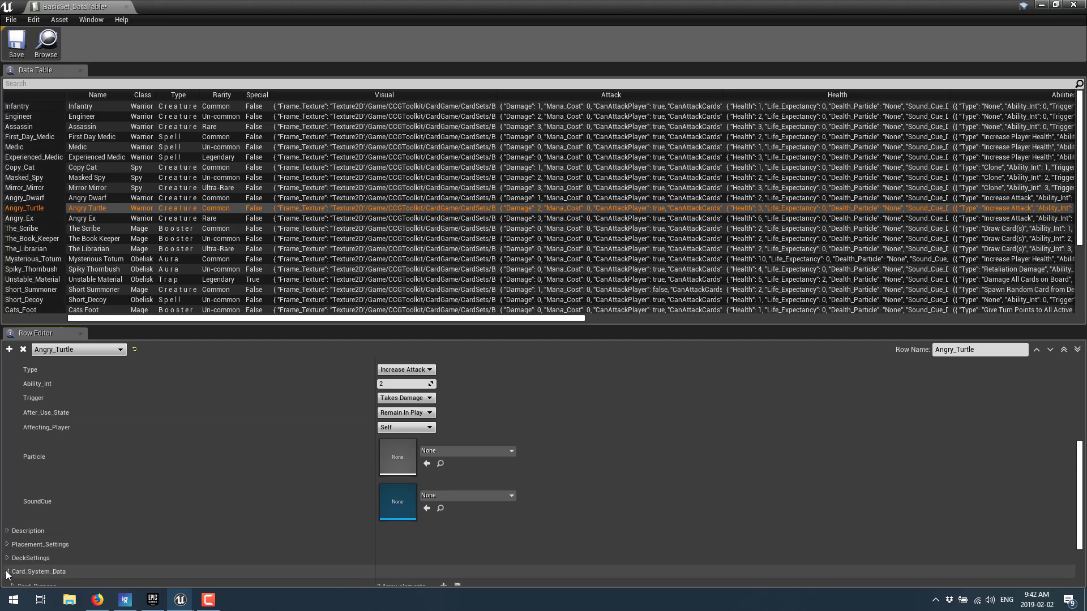
scroll(230, 541, down, 2)
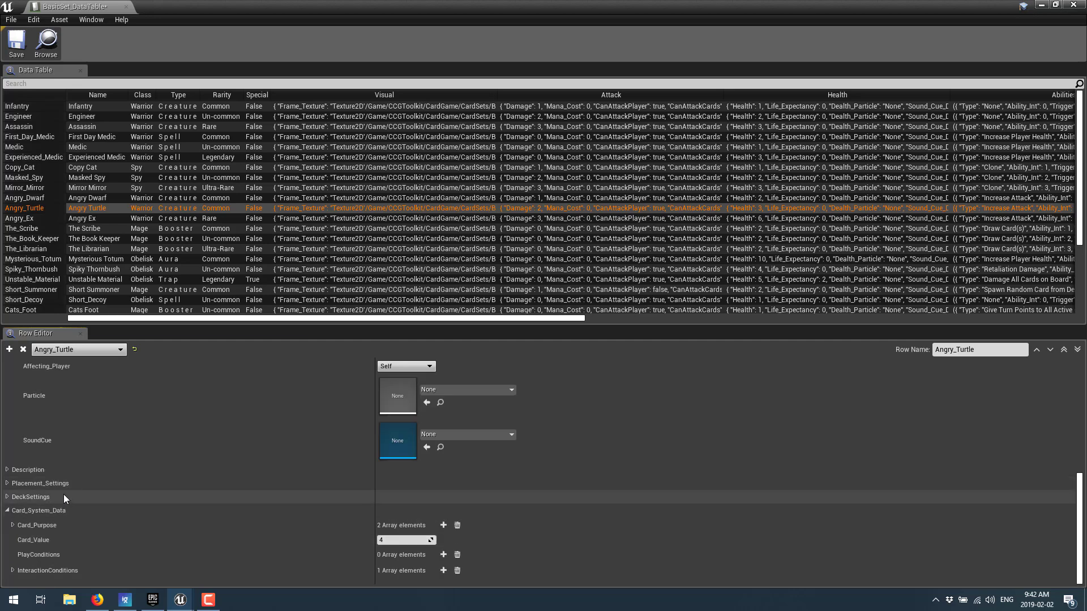
Step: Expand the Angry_Turtle row's Visual settings, review its textures and materials, and close the data table
scroll(21, 481, up, 6)
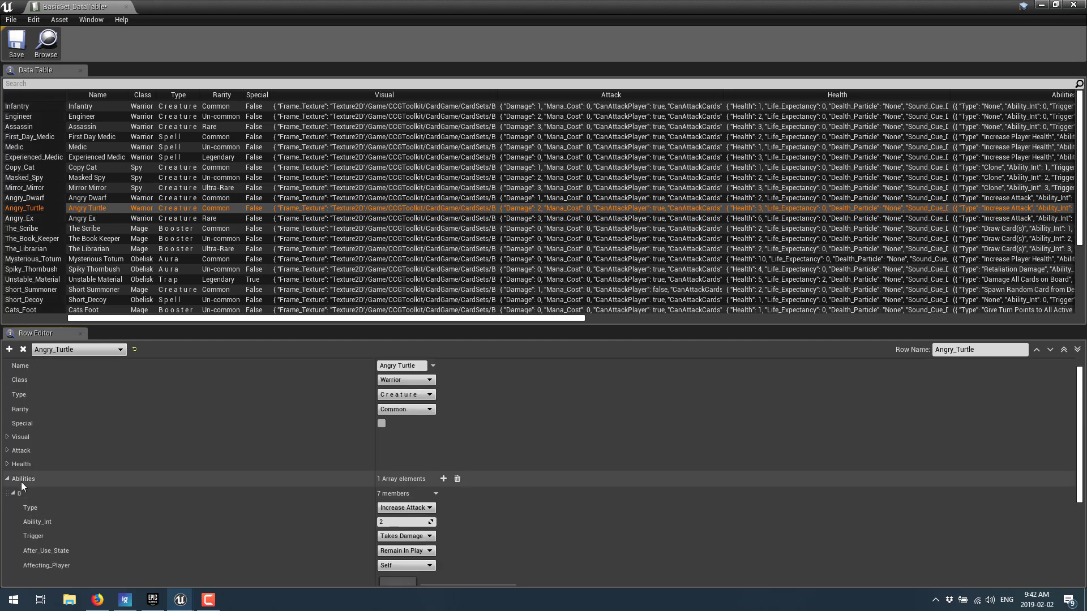
click(7, 439)
scroll(289, 463, down, 3)
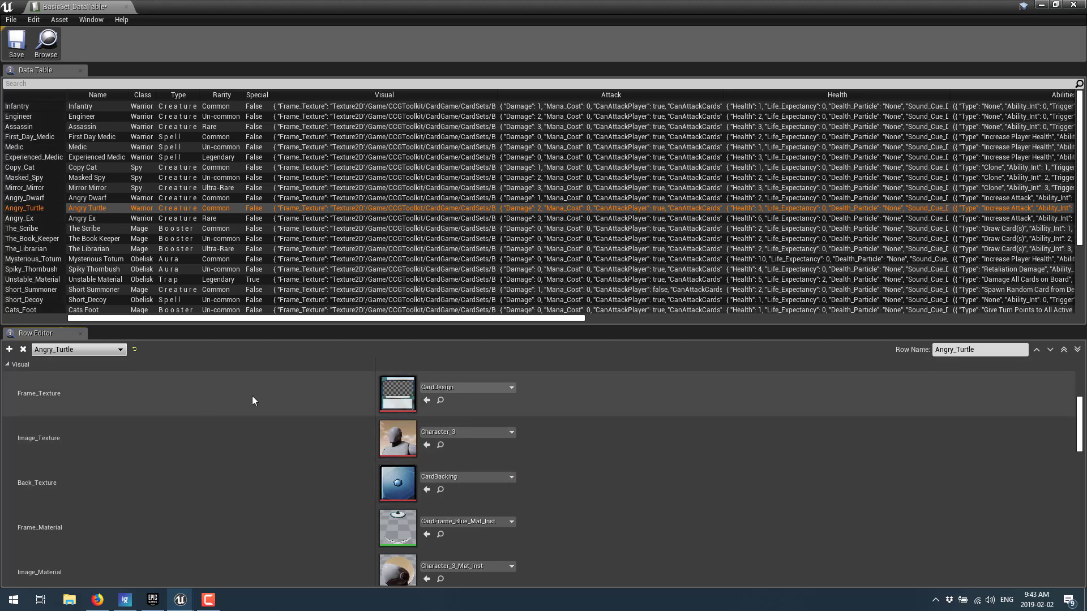
click(1073, 5)
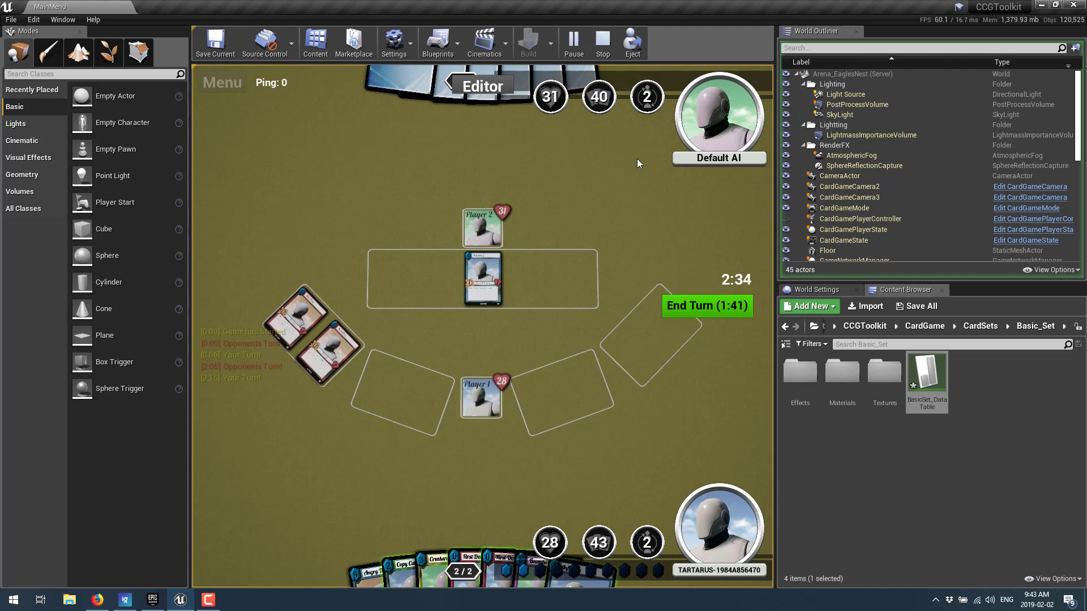
Step: Stop the running match and browse the list of the project's existing Blueprint classes
click(604, 43)
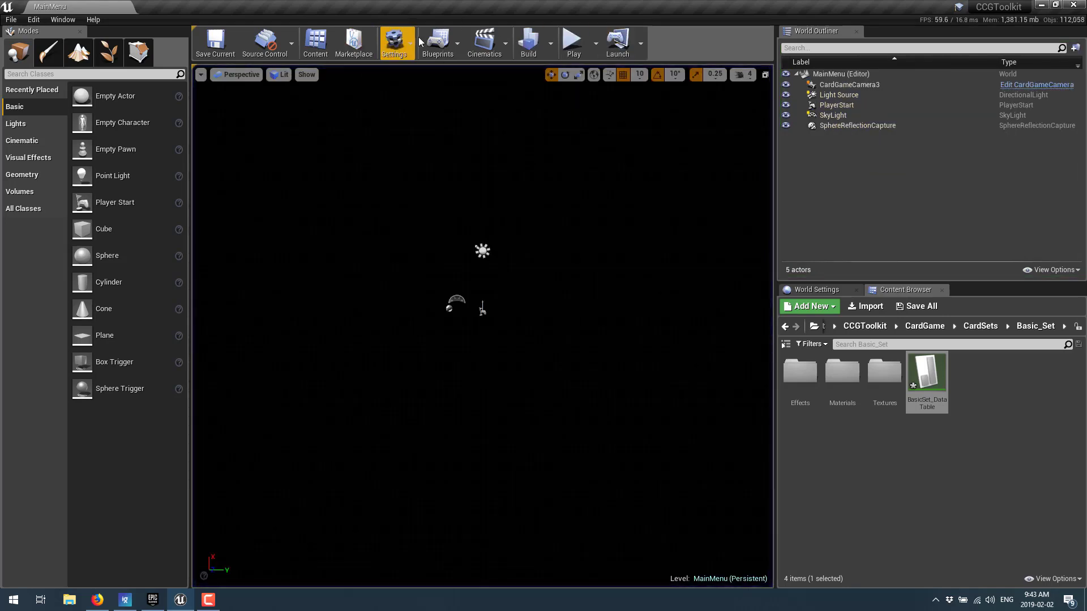
click(458, 43)
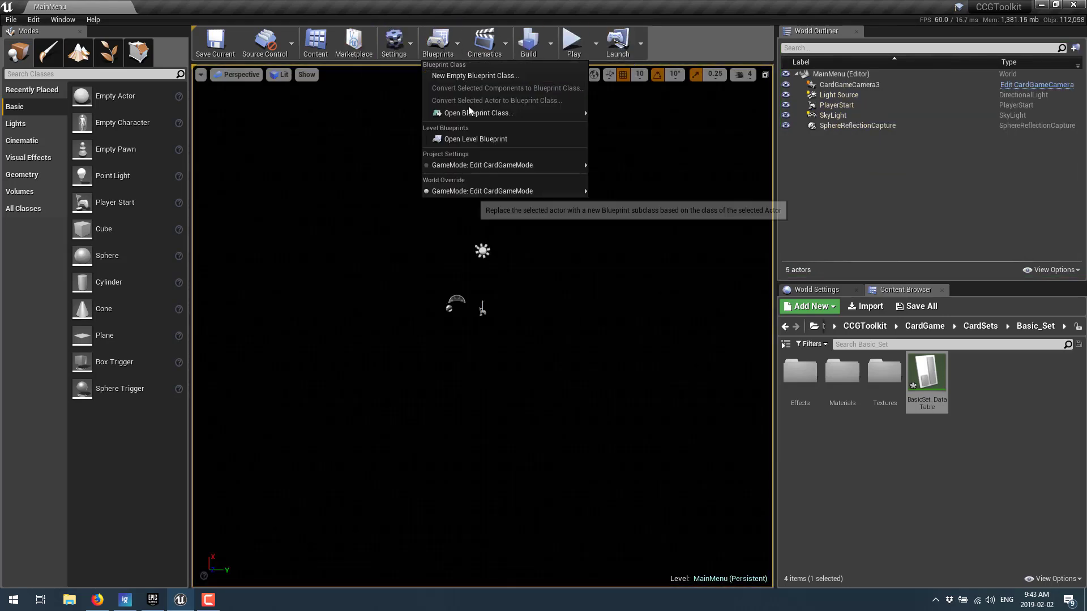
mouse_move(467, 108)
scroll(681, 226, down, 15)
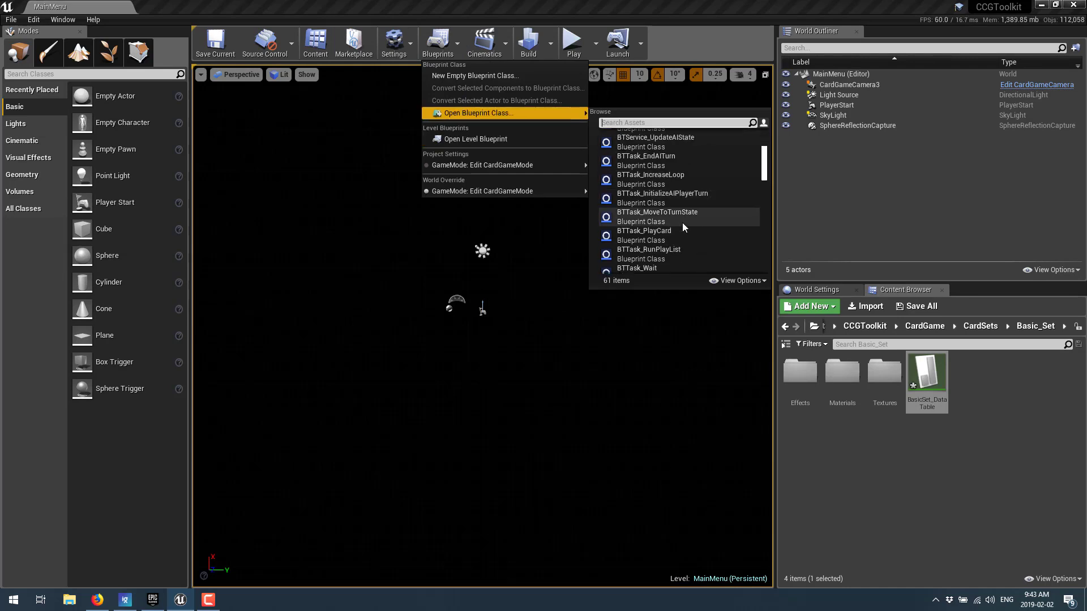
scroll(681, 220, down, 3)
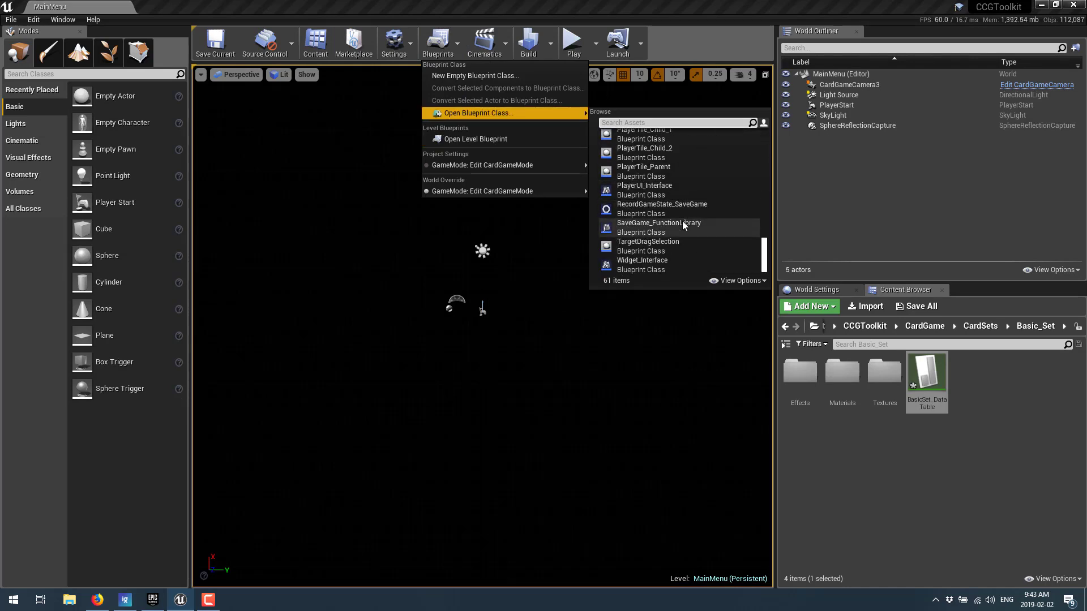
mouse_move(674, 211)
scroll(674, 213, up, 10)
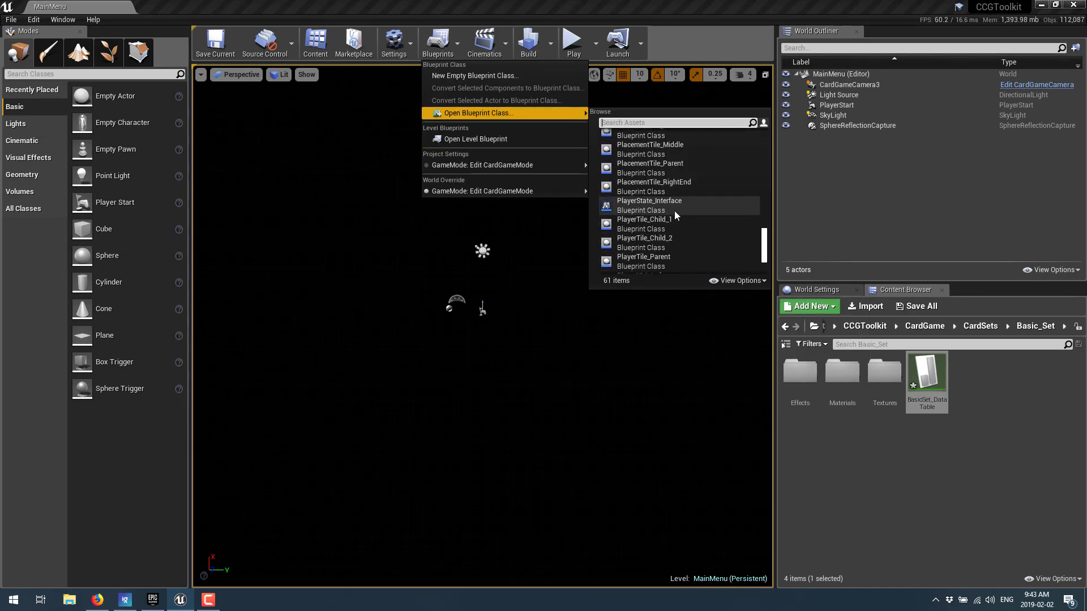
scroll(674, 214, up, 5)
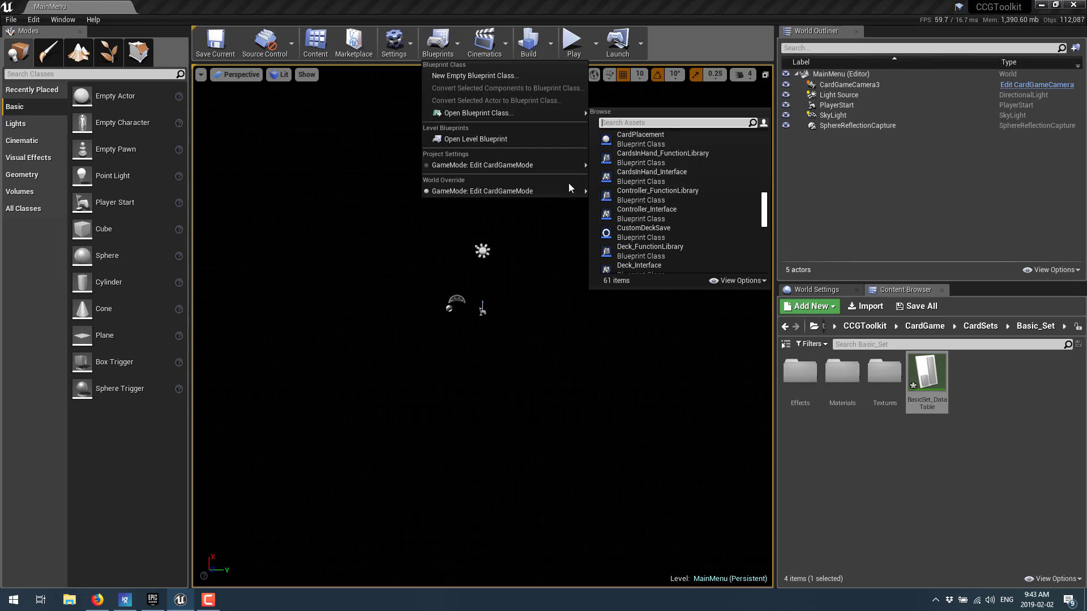
mouse_move(535, 192)
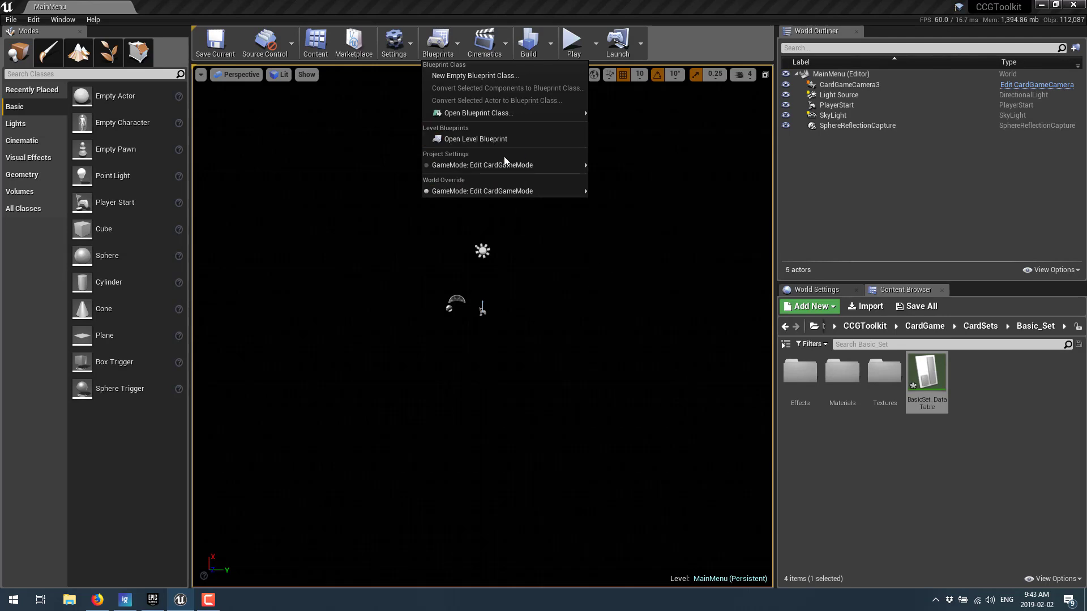
Step: Open the world override's CardGameMode blueprint, look over the Create Card Game AIOpponent function graph and close it
mouse_move(497, 186)
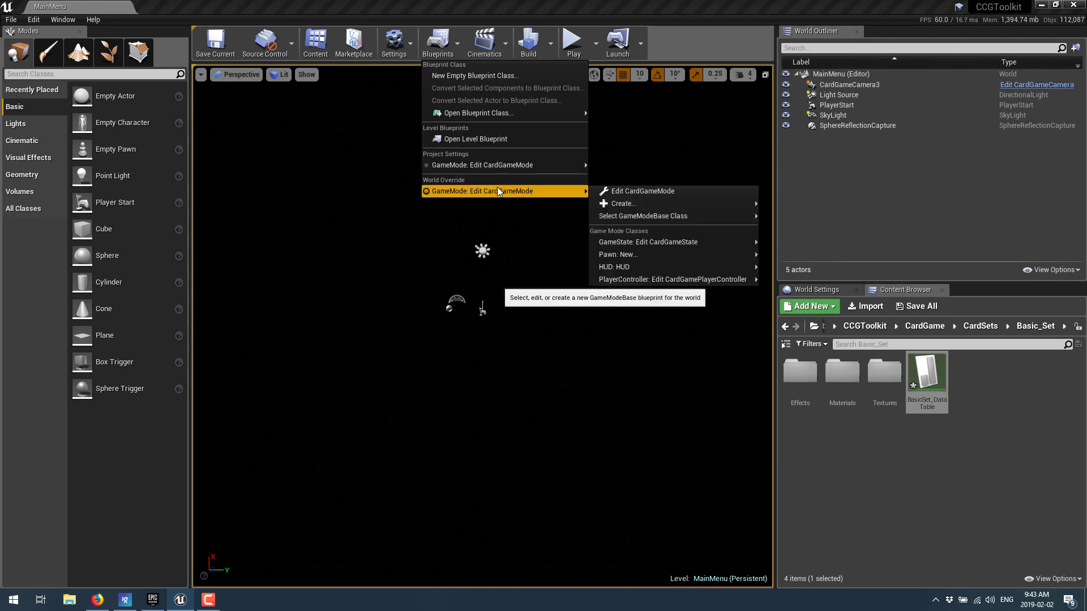
click(665, 191)
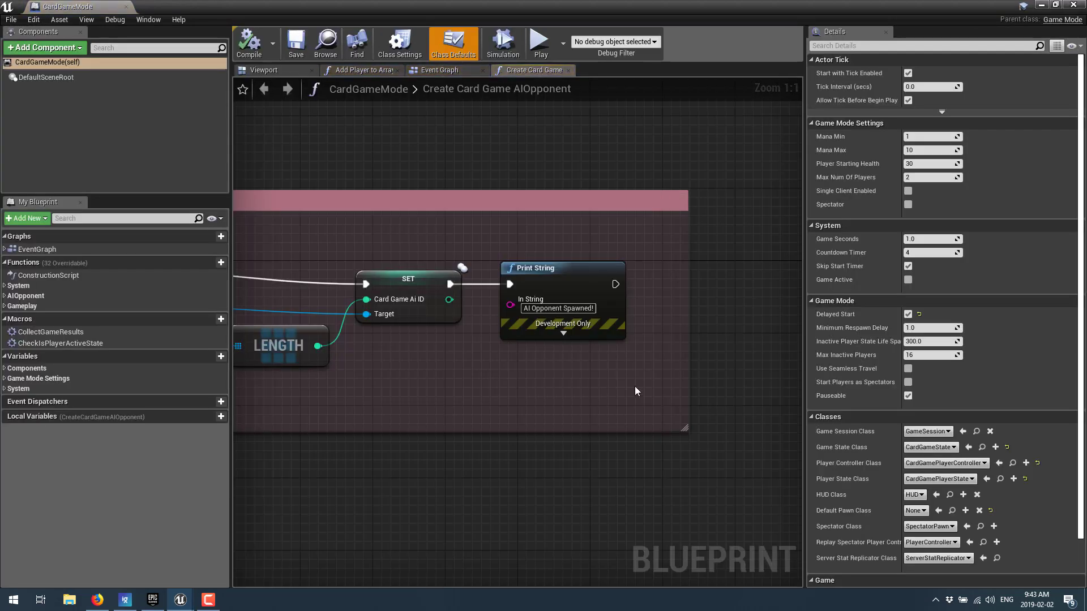
scroll(498, 374, down, 11)
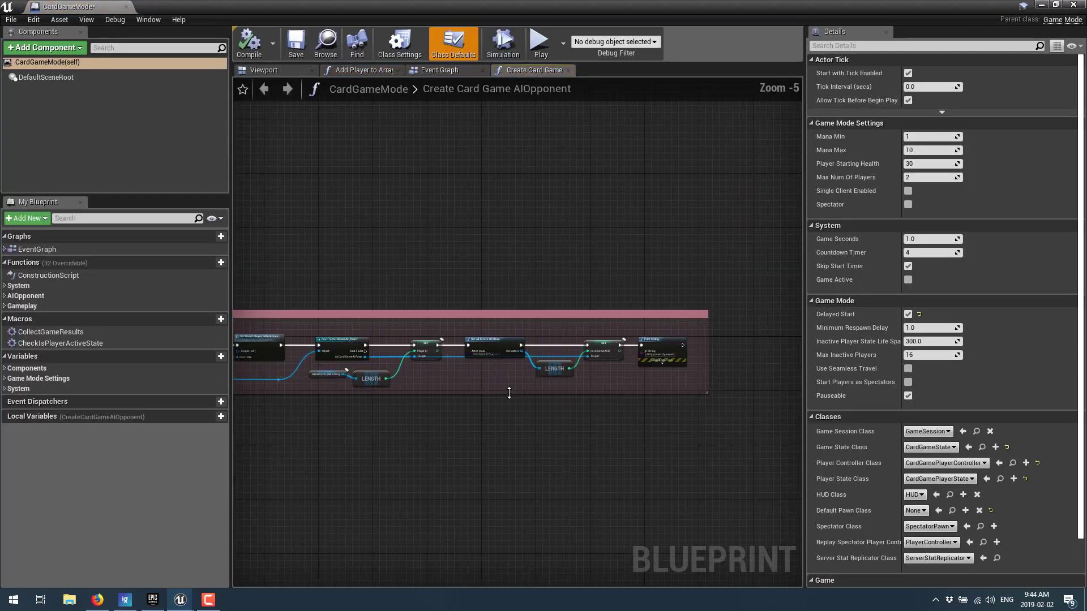
right_drag(379, 434, 428, 395)
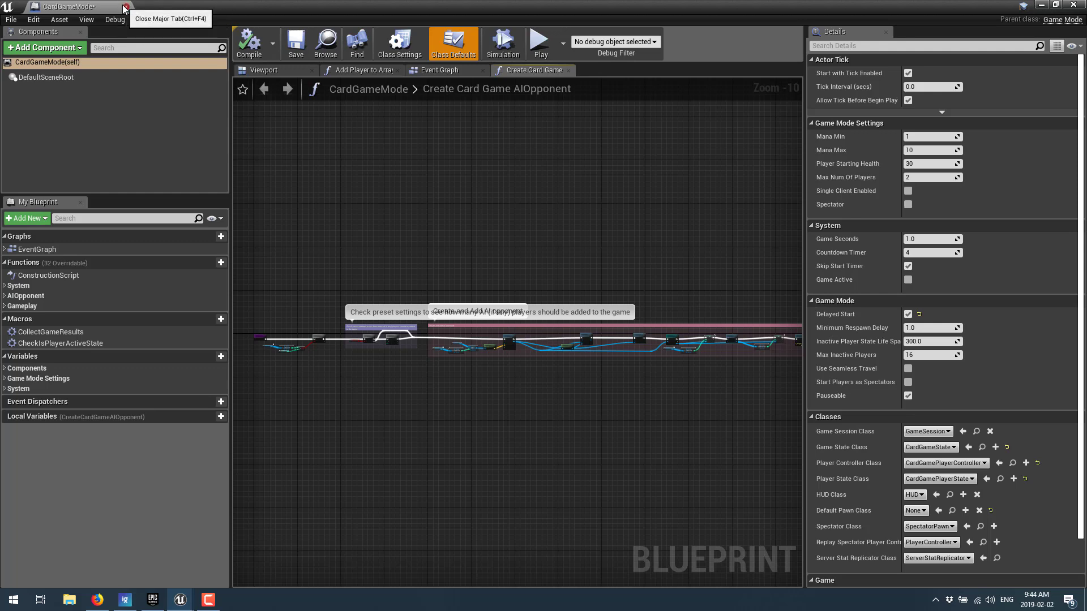
click(172, 6)
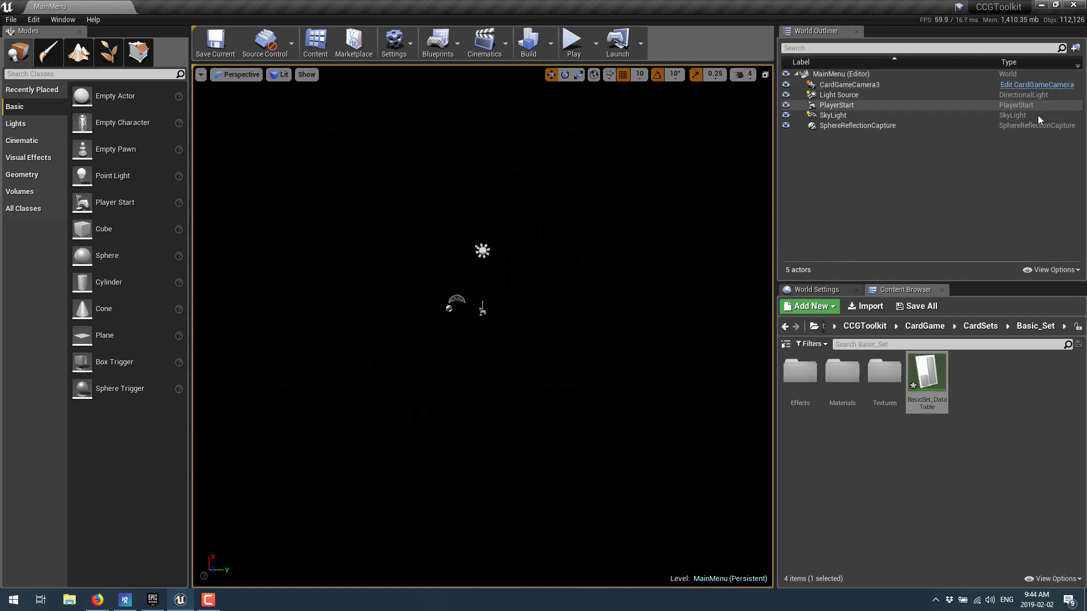
Step: Run the game in the editor and create a new match in Arena_Doubles
click(575, 40)
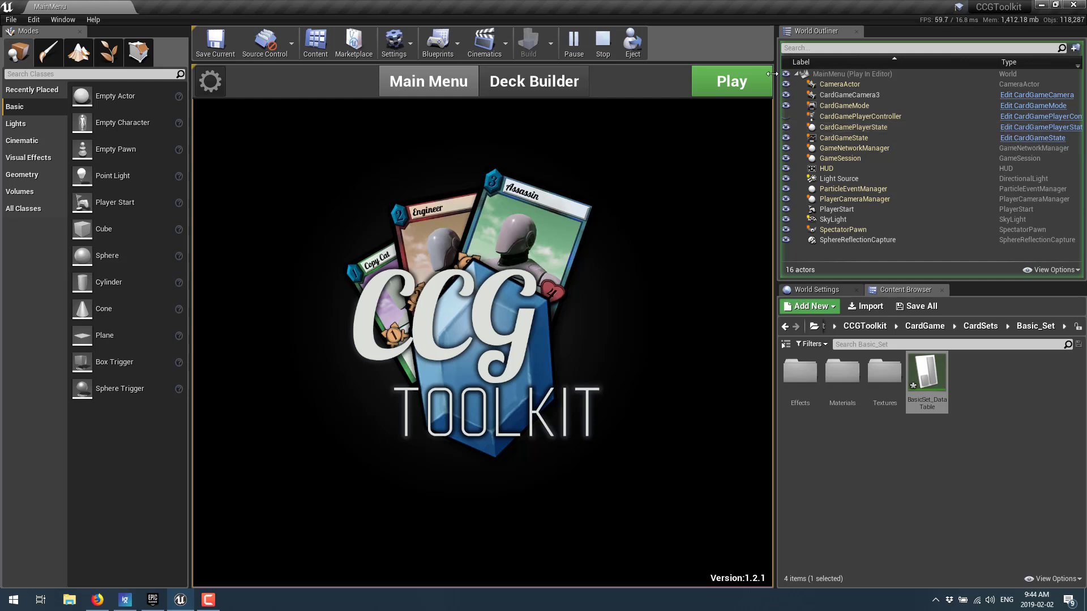
click(718, 89)
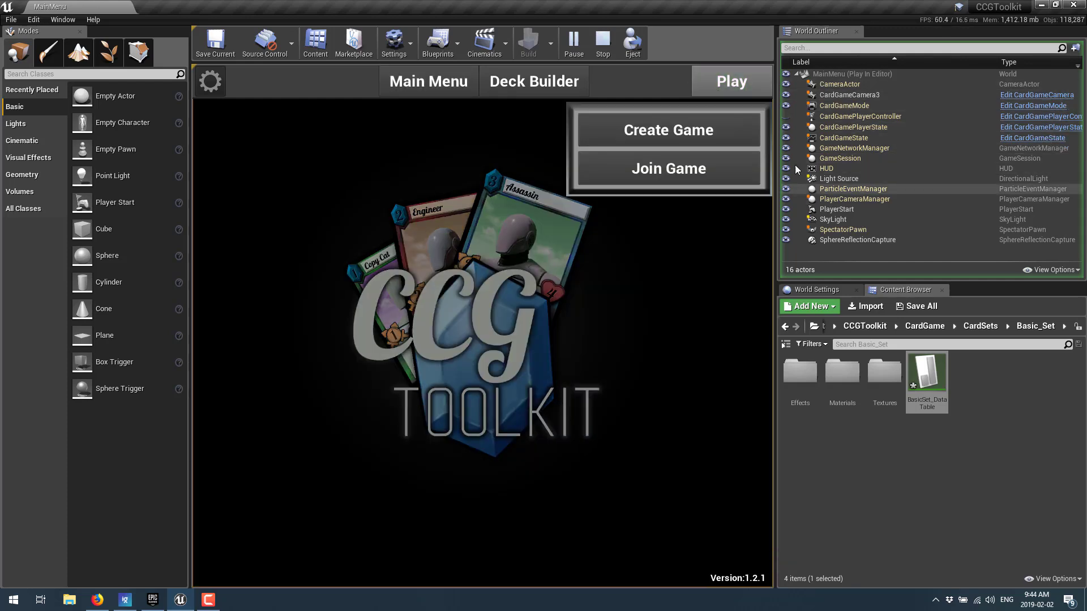
click(692, 120)
click(688, 201)
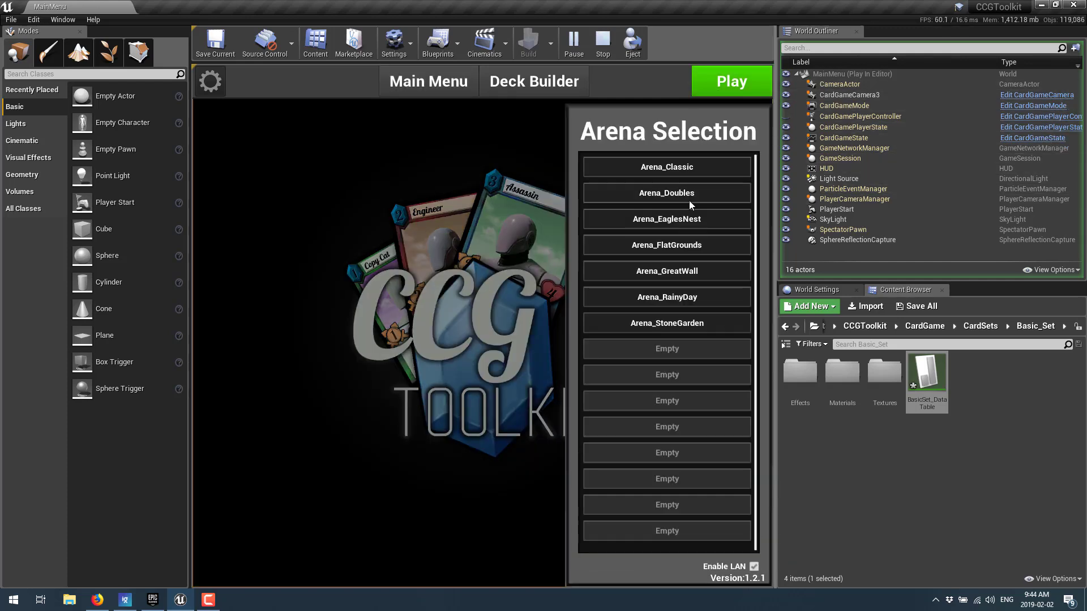
click(679, 192)
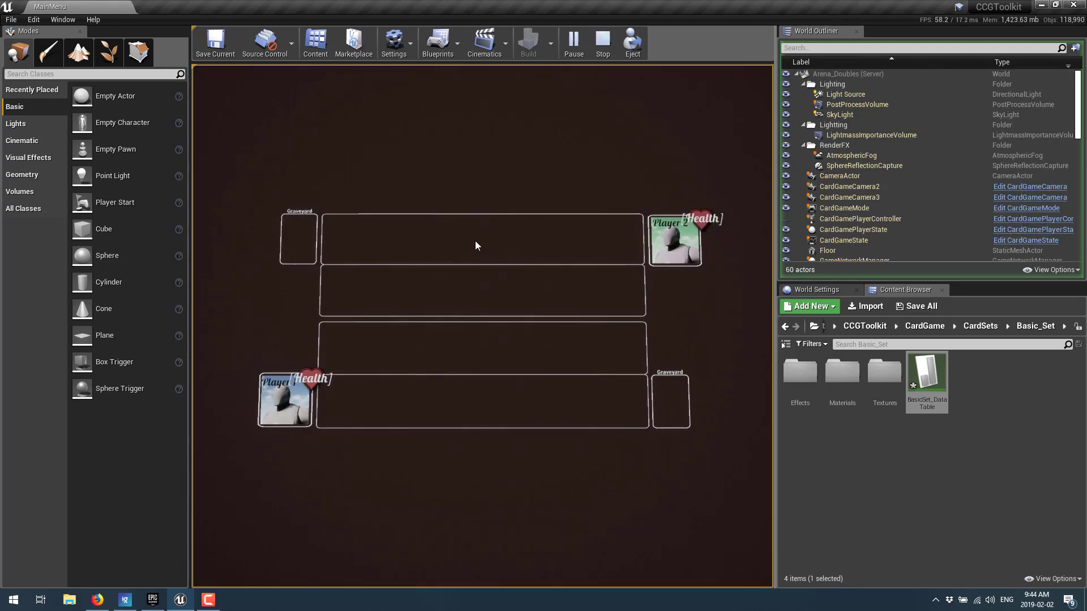
click(502, 346)
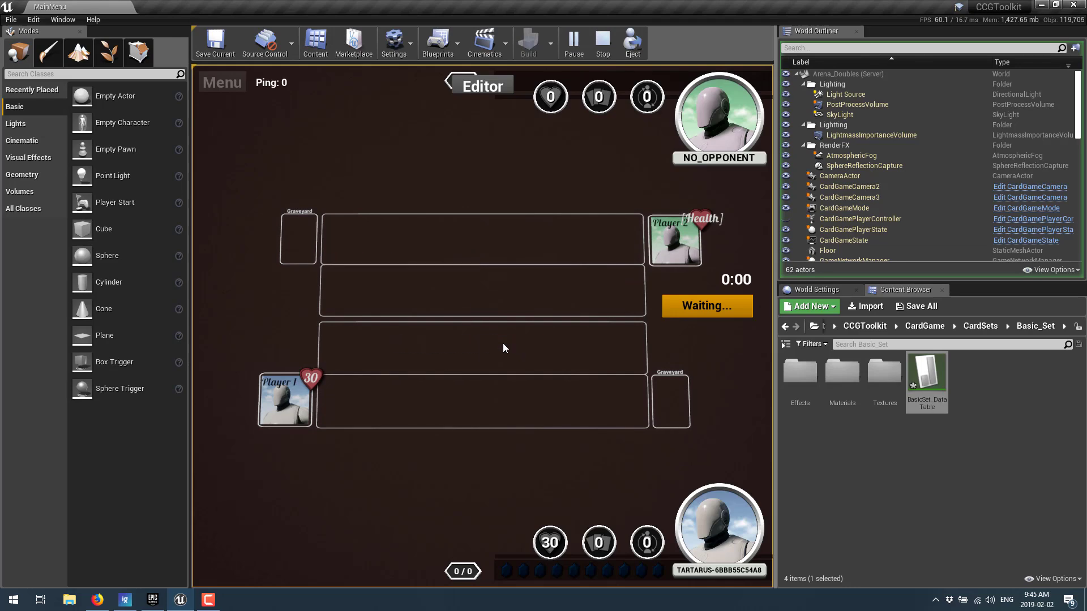
Step: Look through the World Outliner's actors for the running Arena_Doubles match, including the placement tiles, players and graveyards
scroll(1023, 182, down, 10)
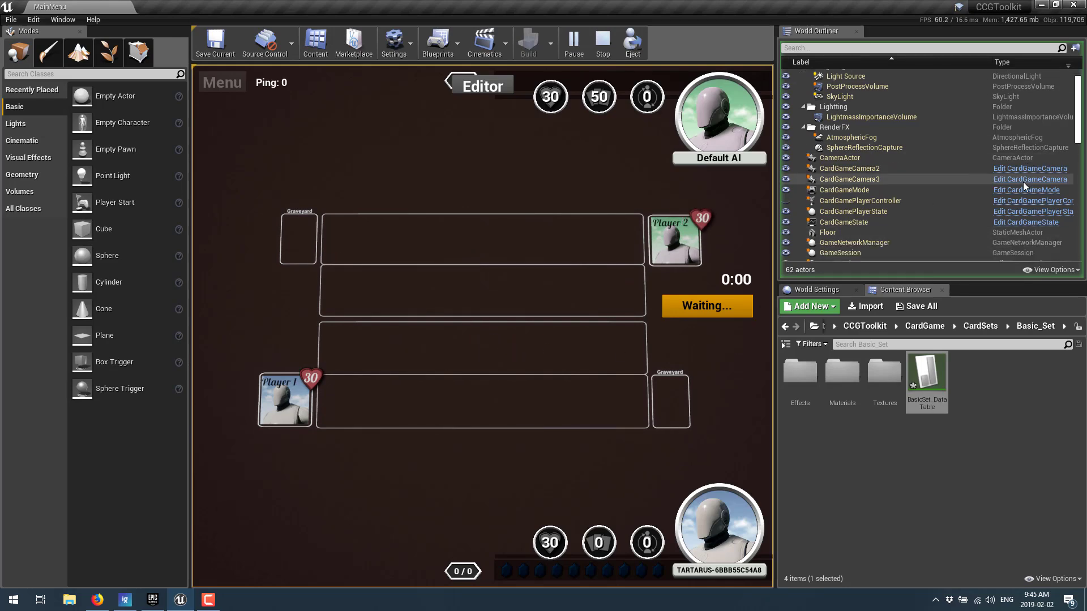
scroll(1024, 175, down, 5)
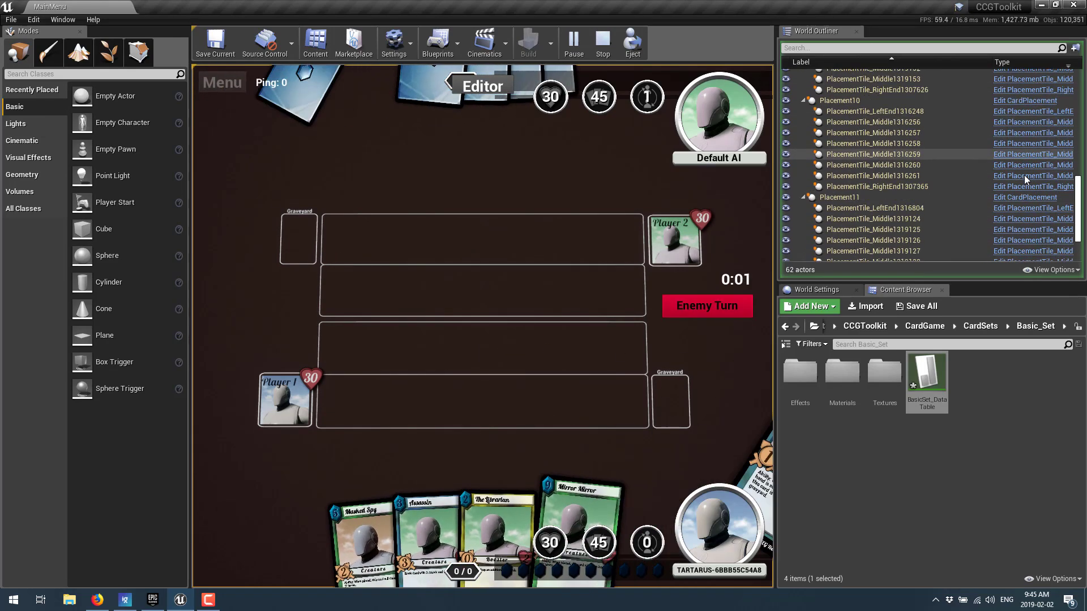
scroll(978, 179, down, 2)
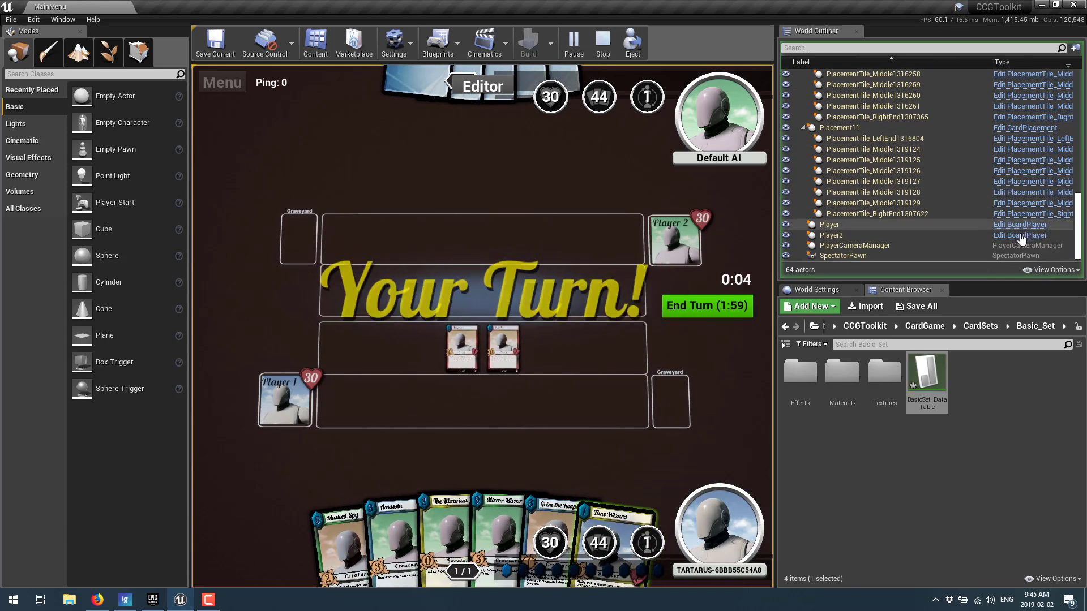
scroll(1019, 186, up, 4)
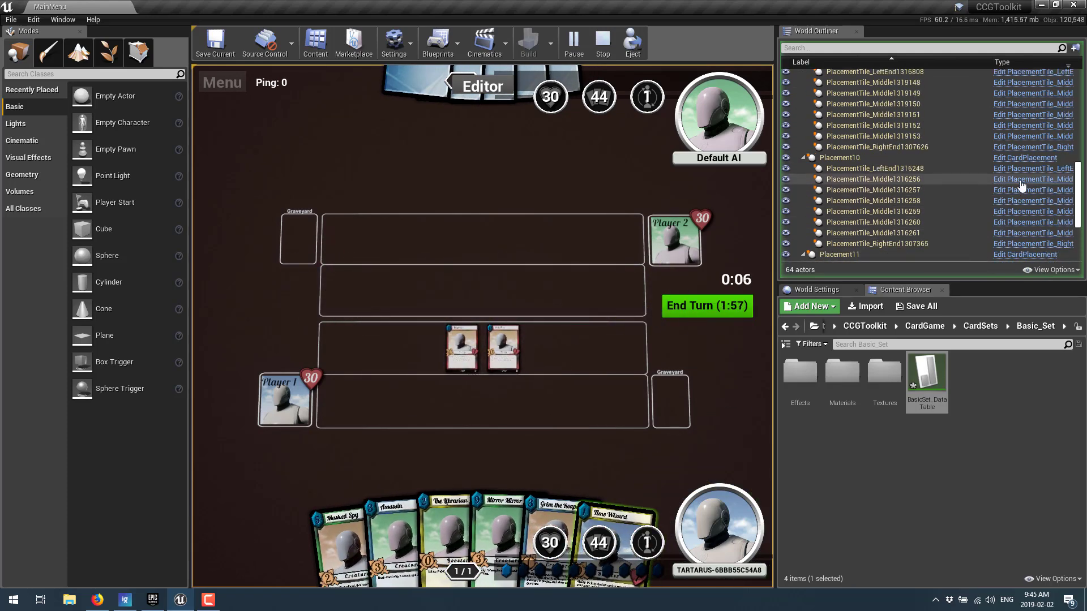
scroll(1021, 182, up, 12)
scroll(1021, 182, up, 2)
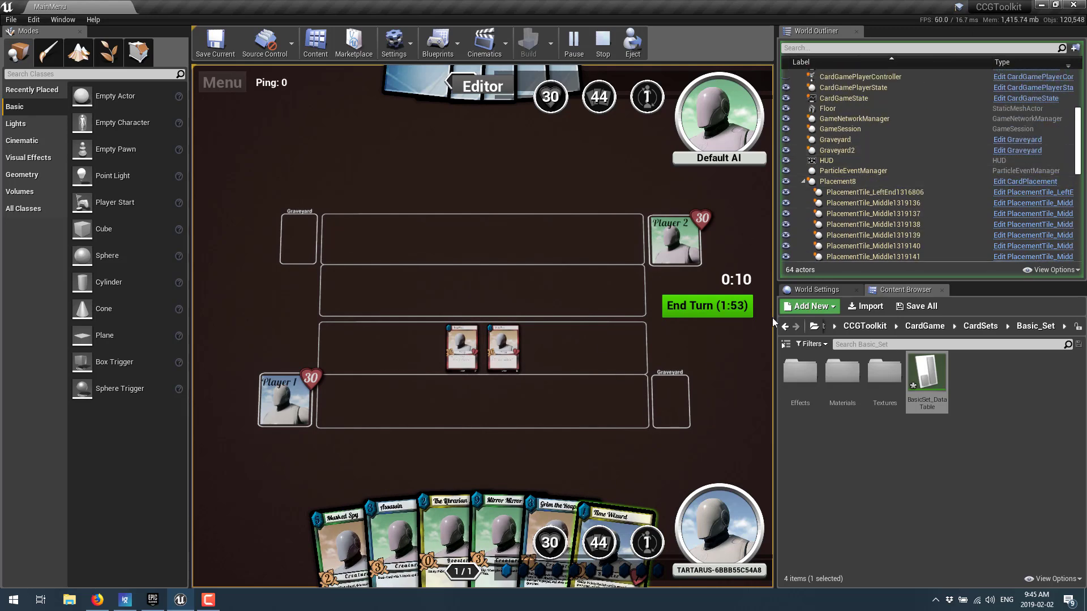
Step: Open the Graveyard actor's blueprint and inspect its DefaultSceneRoot, CollisionBox and CardPlacementPoint components
click(1037, 147)
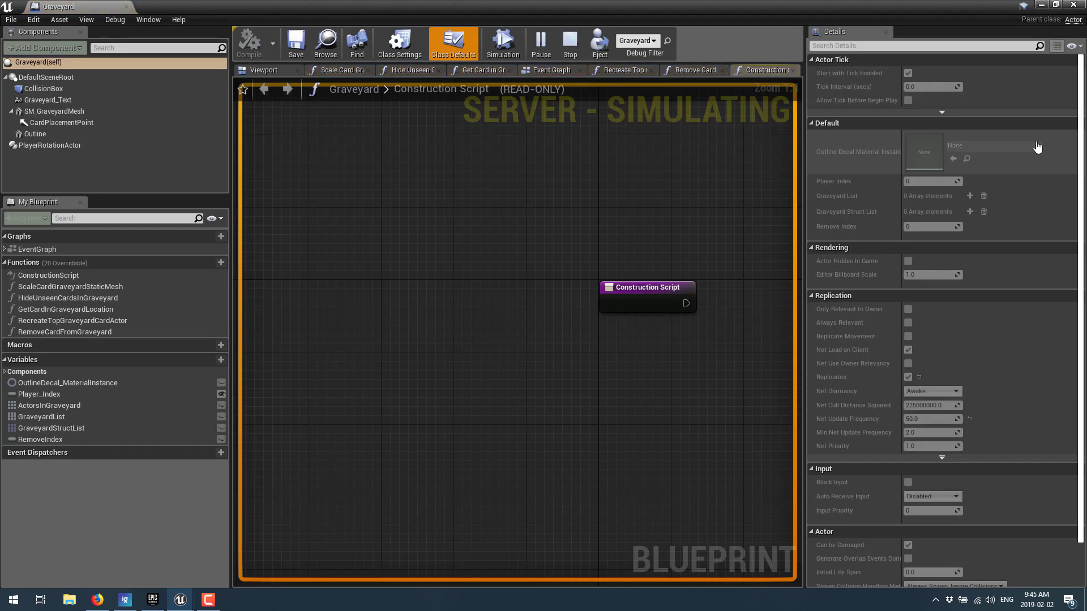
click(45, 77)
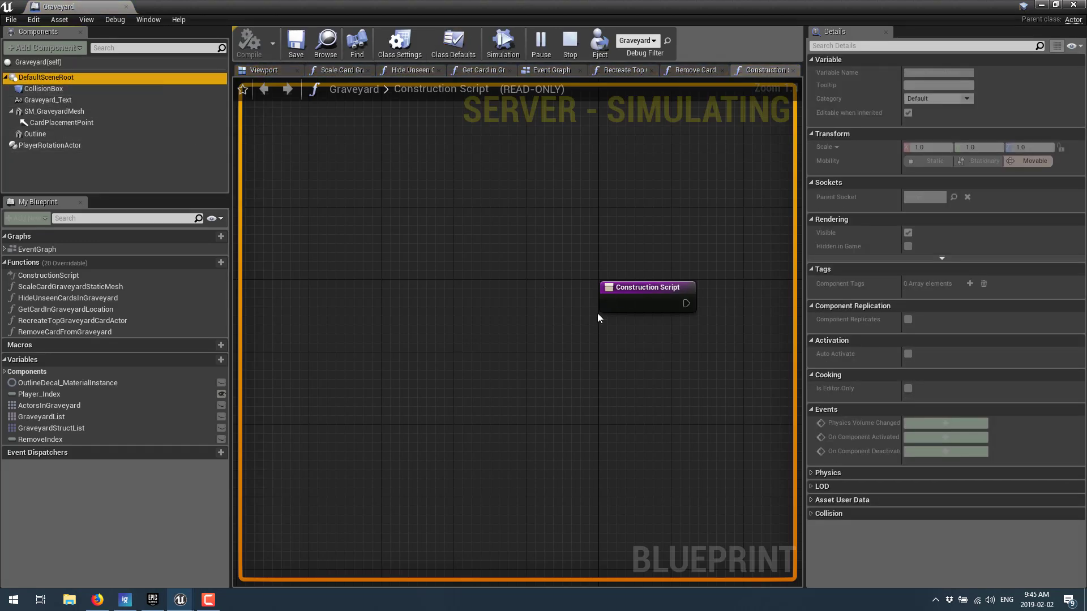
click(42, 93)
click(63, 121)
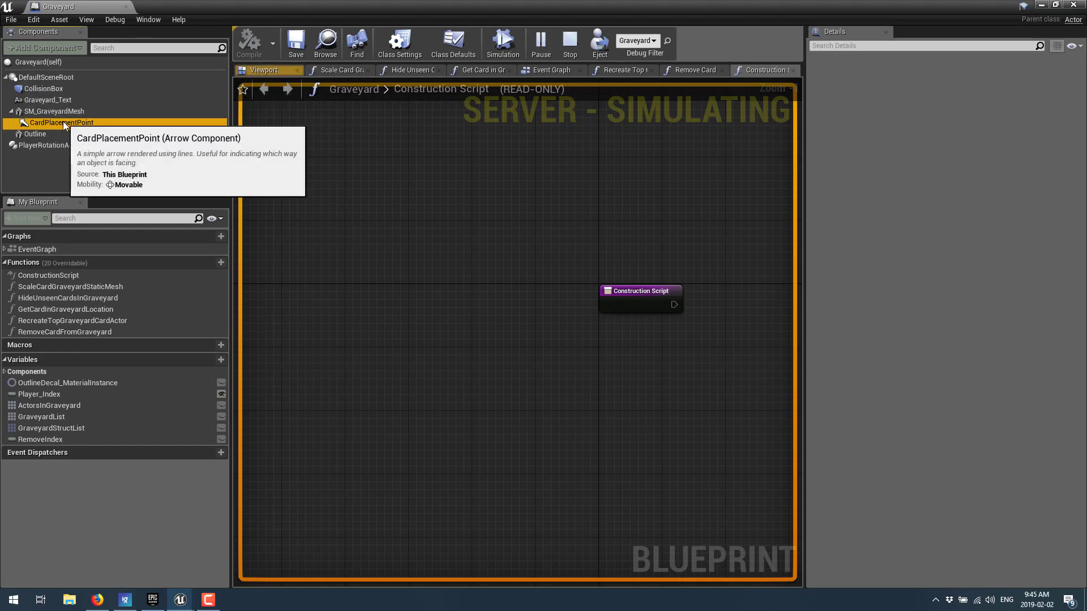
Step: View the Graveyard blueprint's Construction Script and examine the full Remove Card from Graveyard function graph
scroll(537, 253, down, 5)
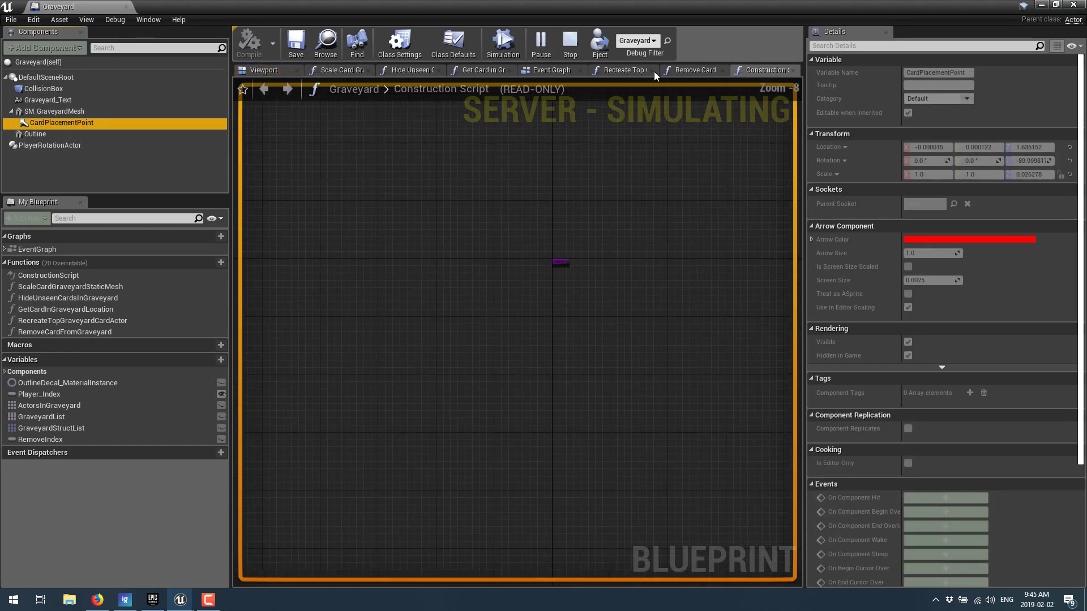
click(697, 67)
scroll(605, 311, down, 3)
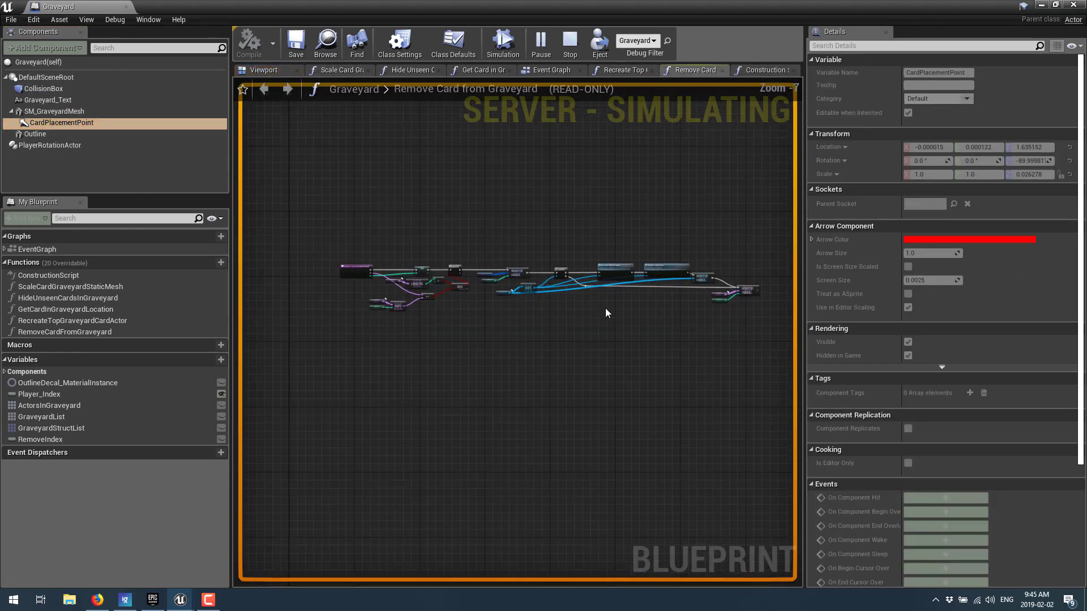
Step: Inspect the Remove Card from Graveyard nodes up close, from the entry node to the final Remove Index, and close the Graveyard blueprint
scroll(575, 329, up, 8)
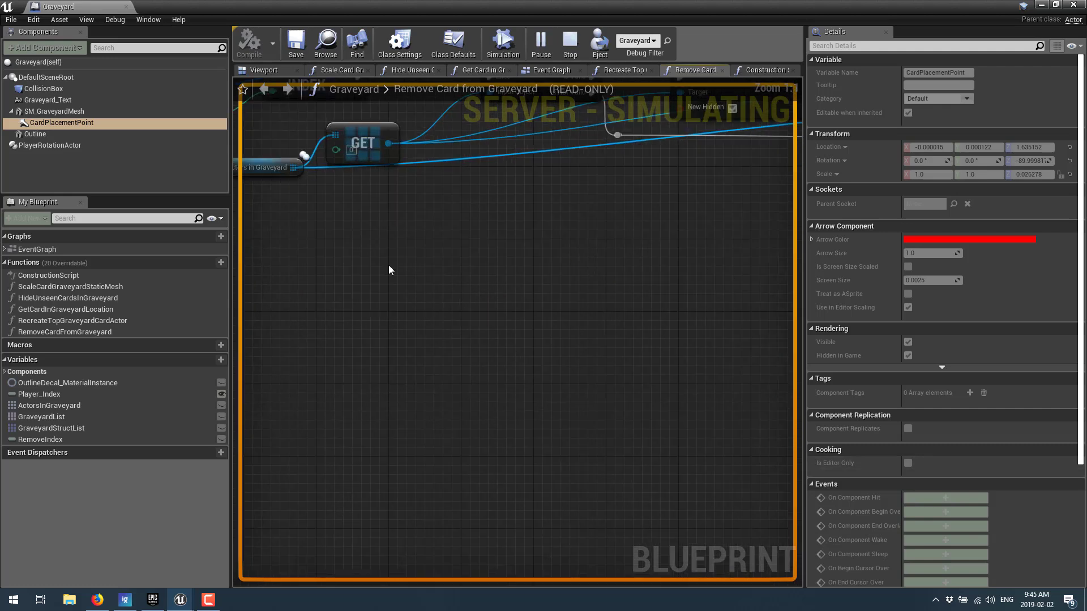
right_drag(389, 270, 730, 414)
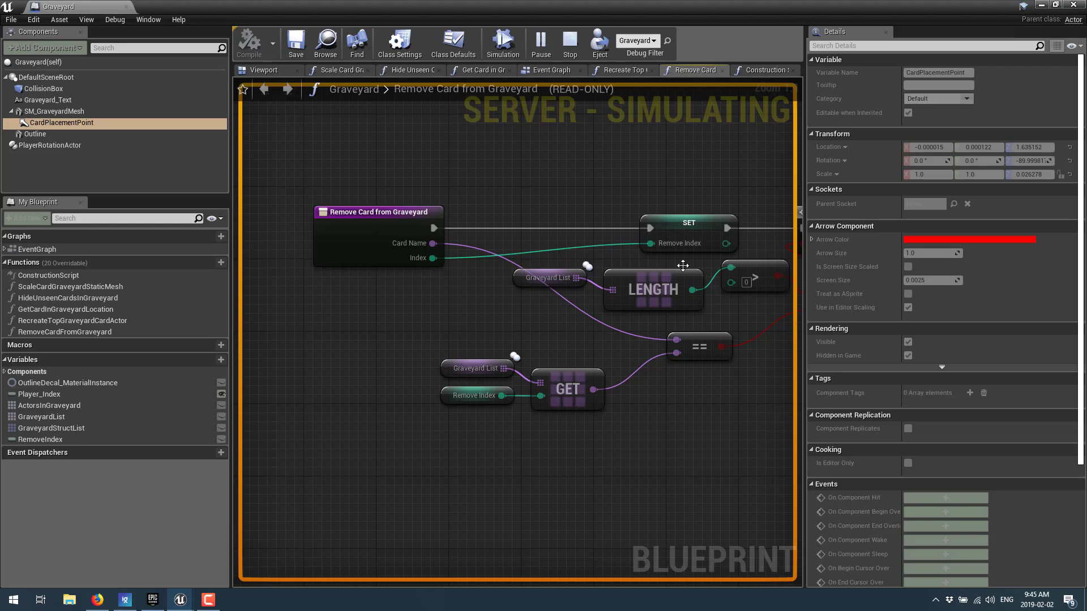
right_drag(651, 425, 549, 428)
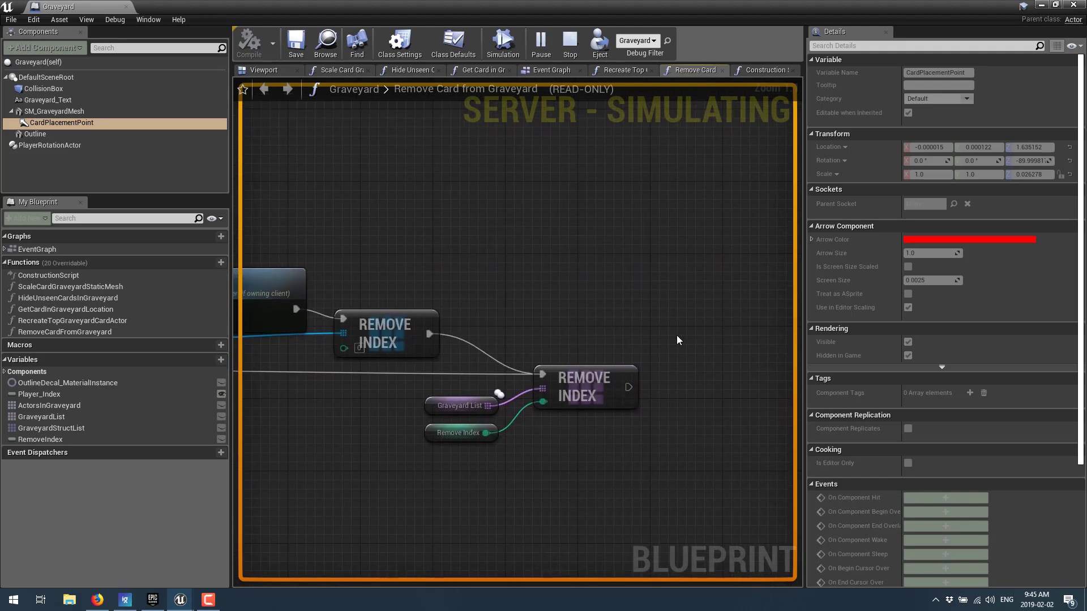
click(125, 6)
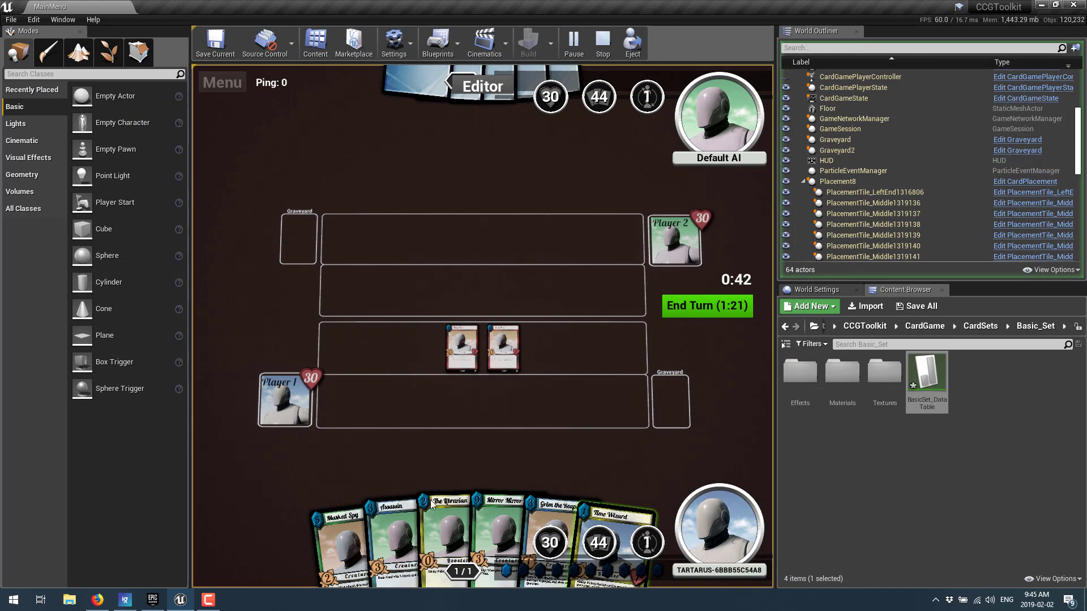
Step: Open the CardGamePlayerController actor's blueprint and examine its Get Card Spawn Location for Platform graph
scroll(999, 149, up, 4)
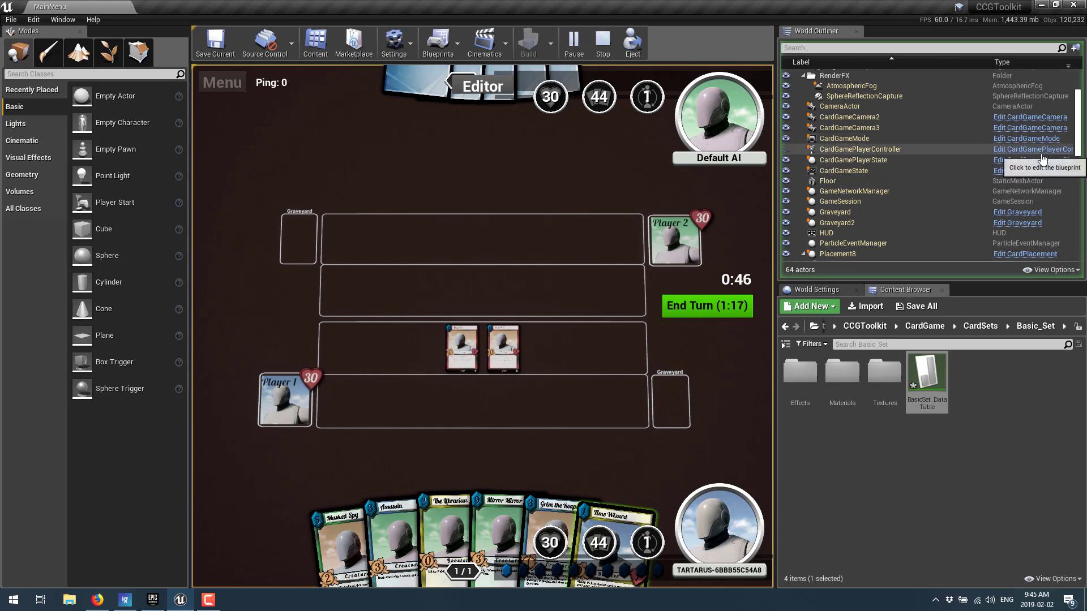
click(1040, 150)
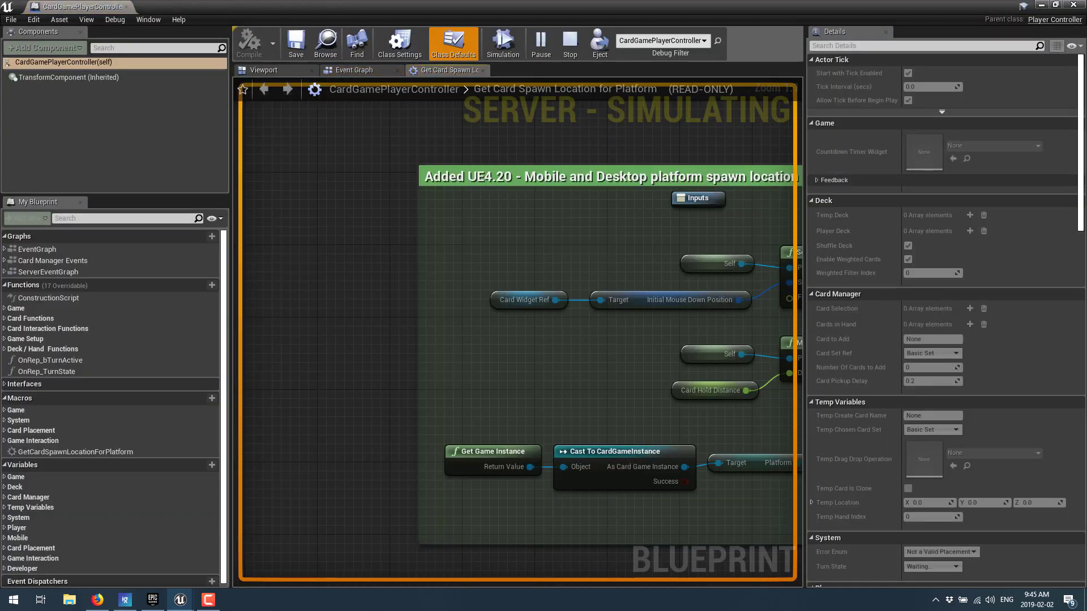
right_drag(418, 346, 578, 328)
scroll(577, 328, down, 5)
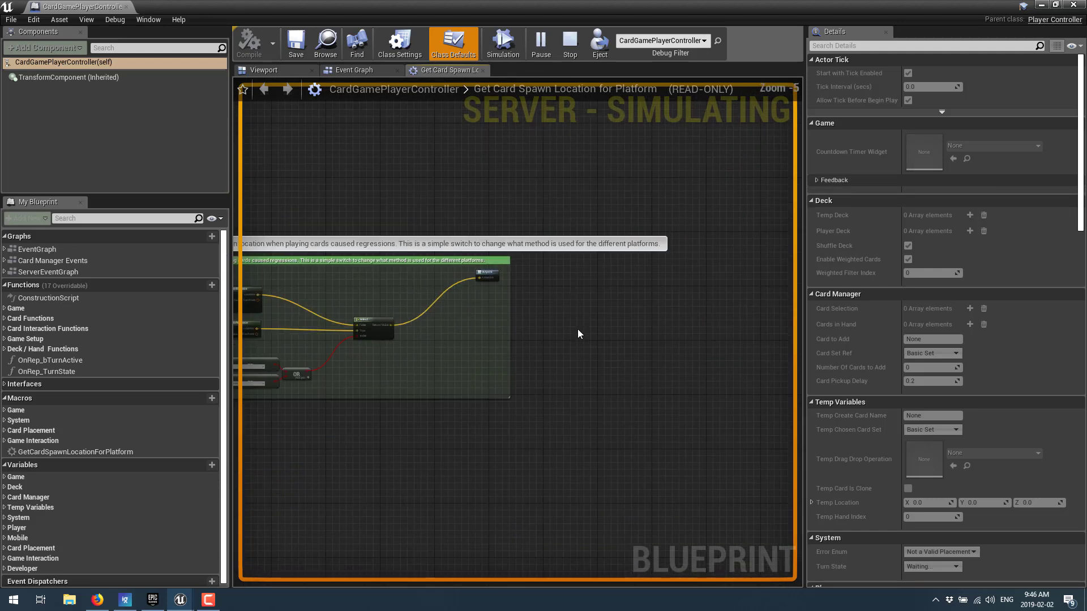
scroll(579, 327, up, 3)
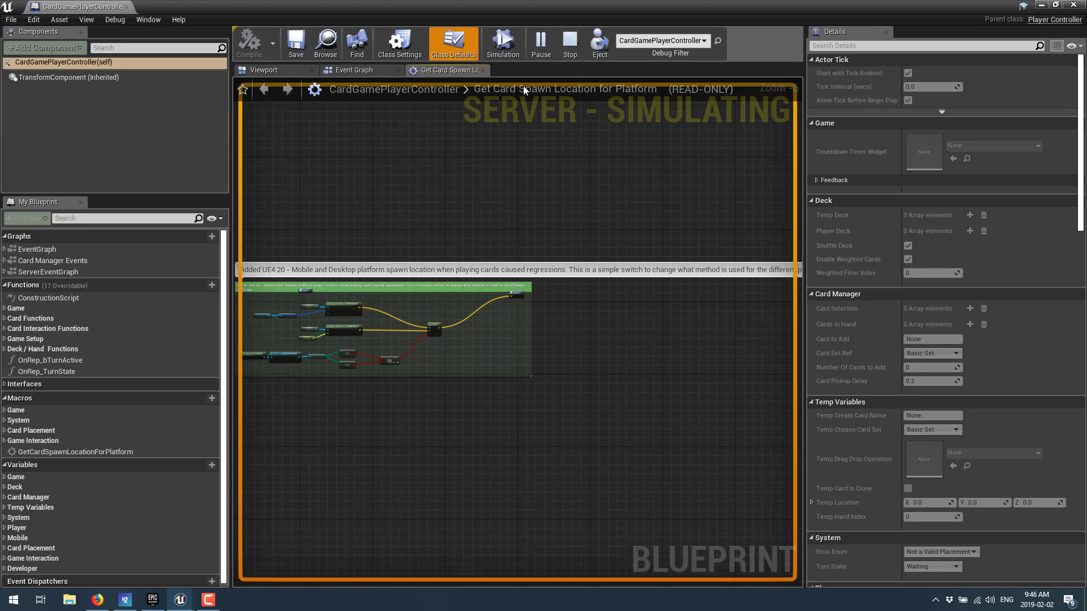
Step: Stop the running match and close the CardGamePlayerController blueprint
click(575, 44)
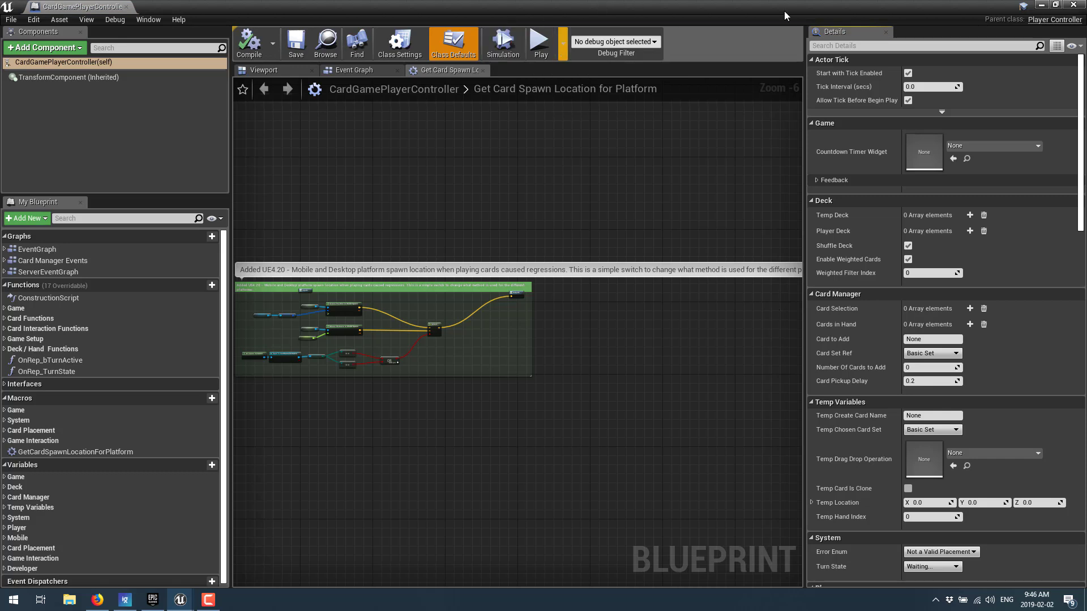
click(126, 6)
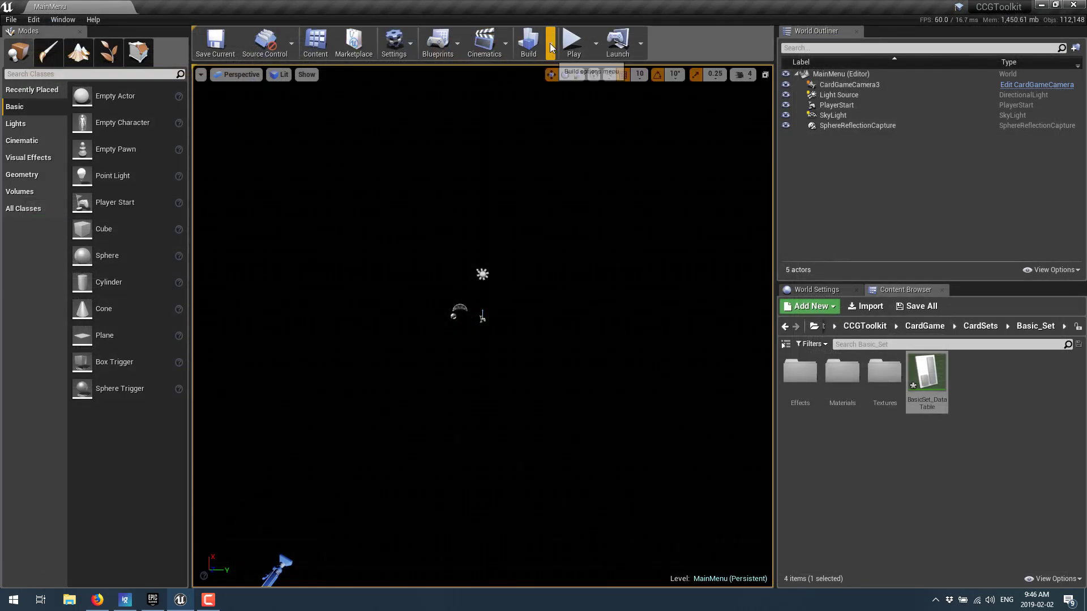
Step: Look through the CardGameMode classes assigned in the world override and the project settings, leaving them as they are
click(452, 42)
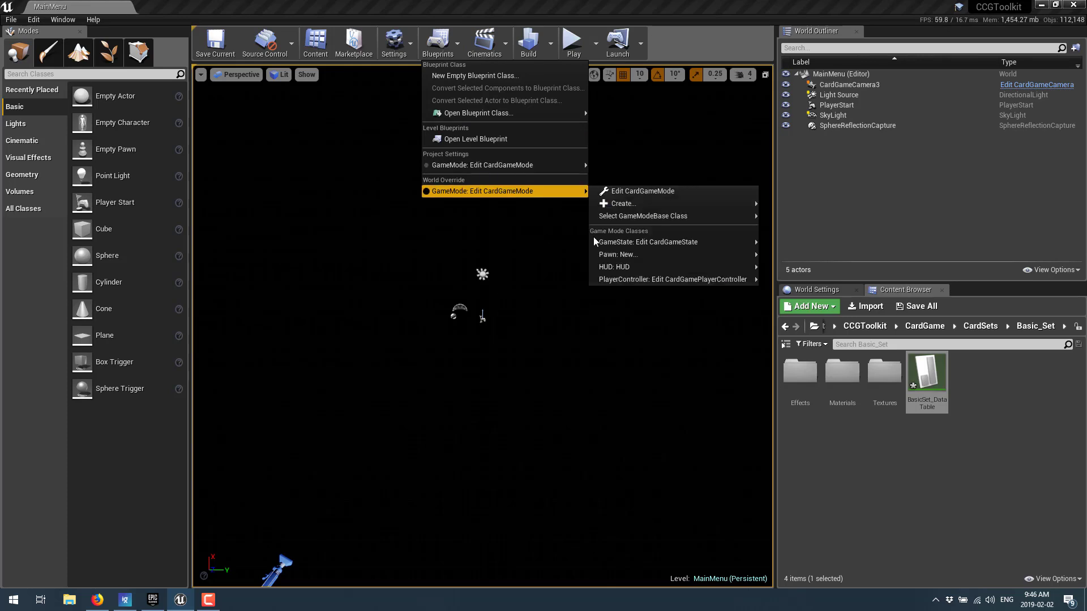
mouse_move(503, 165)
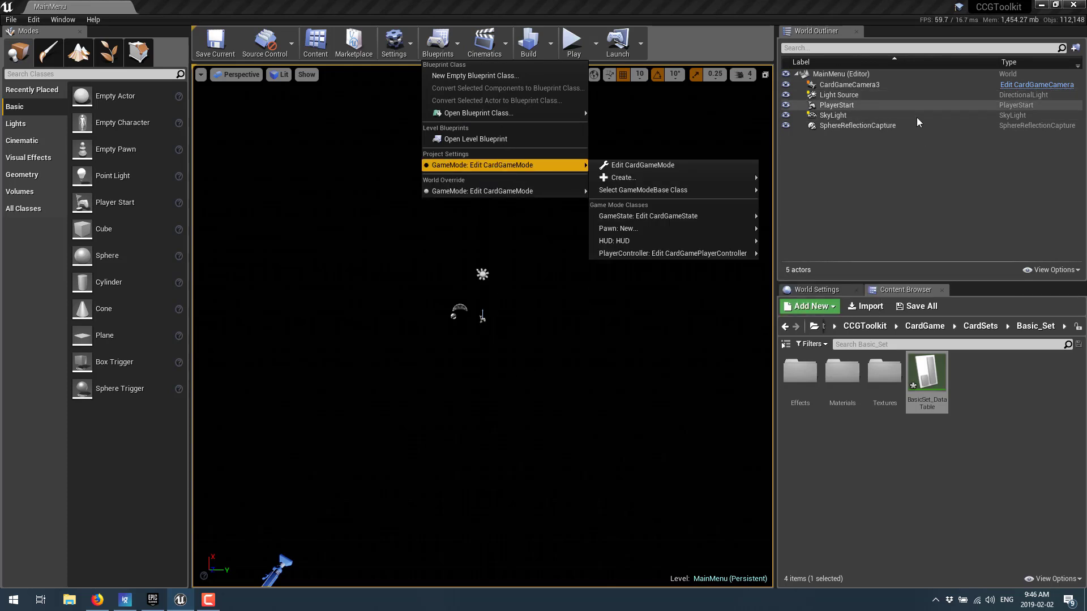
click(997, 154)
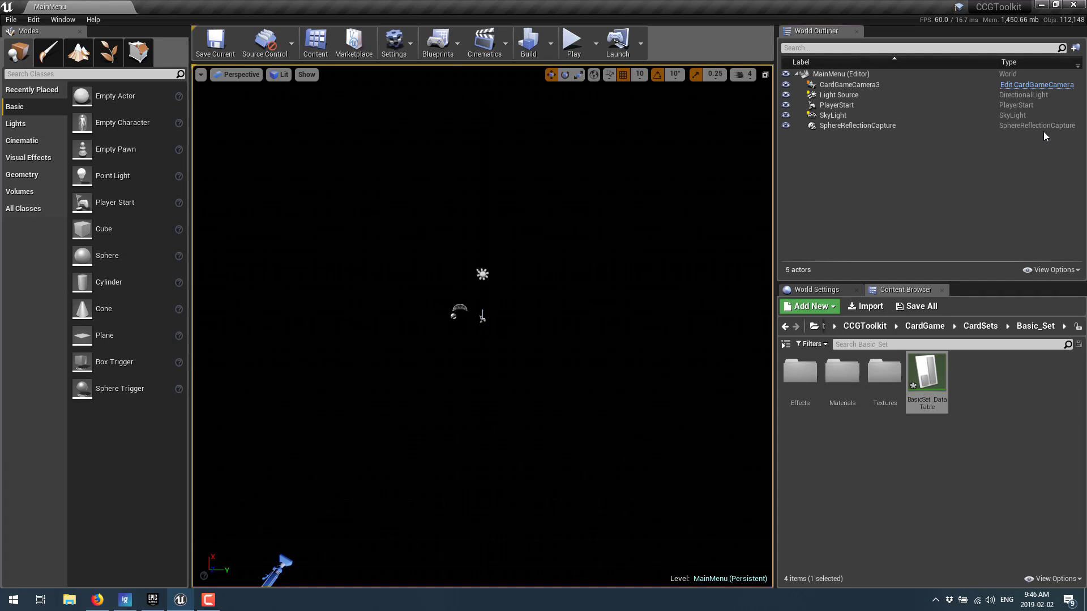
Step: Switch to Firefox and skim the CCG Toolkit documentation PDF from the card set pages to the Card Position Editor section
click(97, 599)
scroll(573, 202, down, 15)
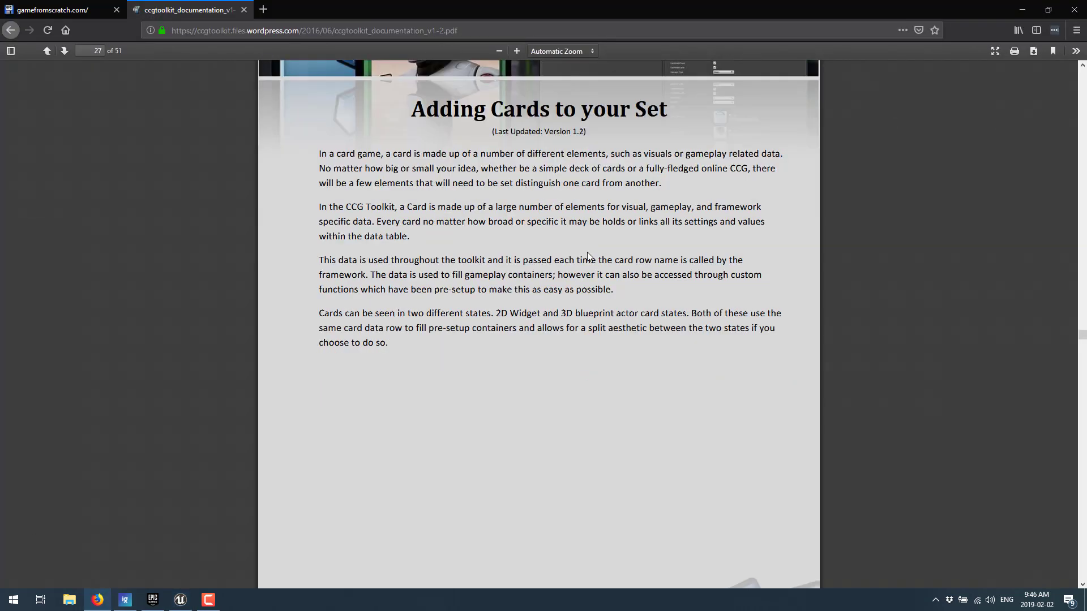
scroll(572, 202, down, 10)
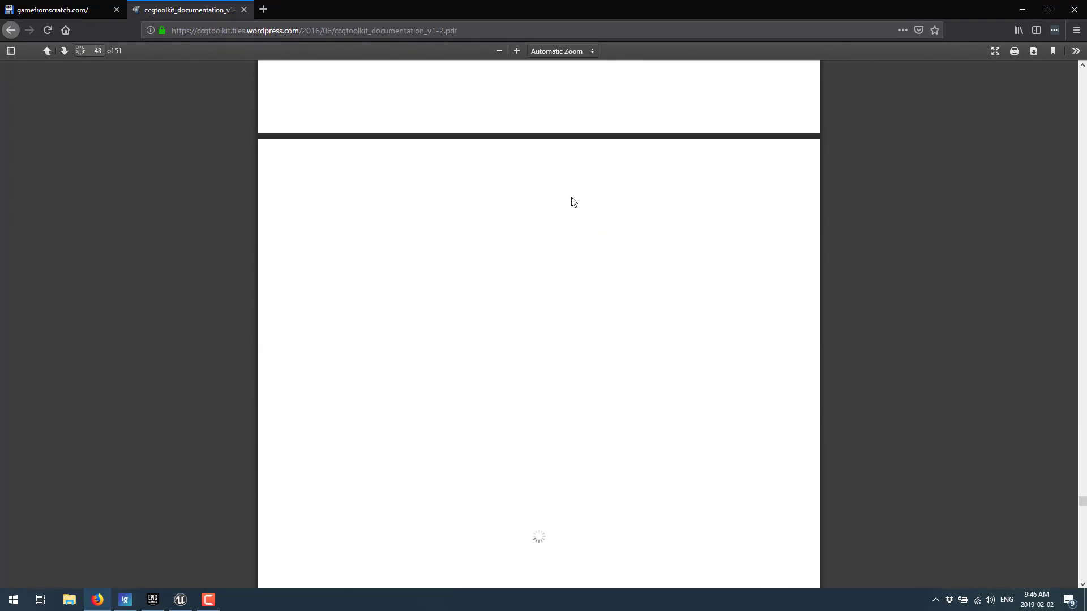
scroll(602, 226, up, 6)
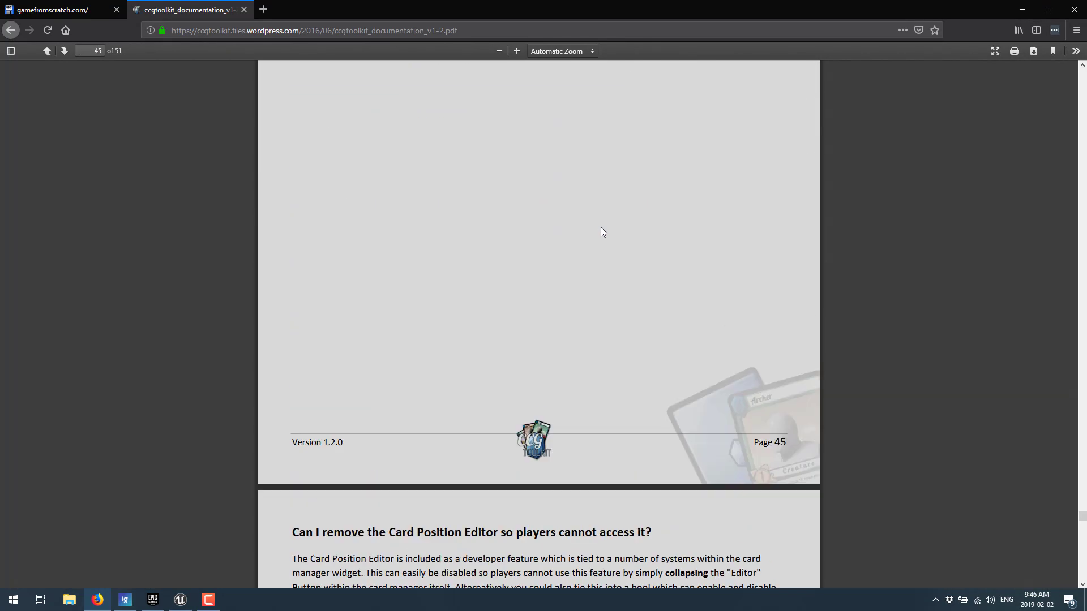
scroll(609, 250, up, 5)
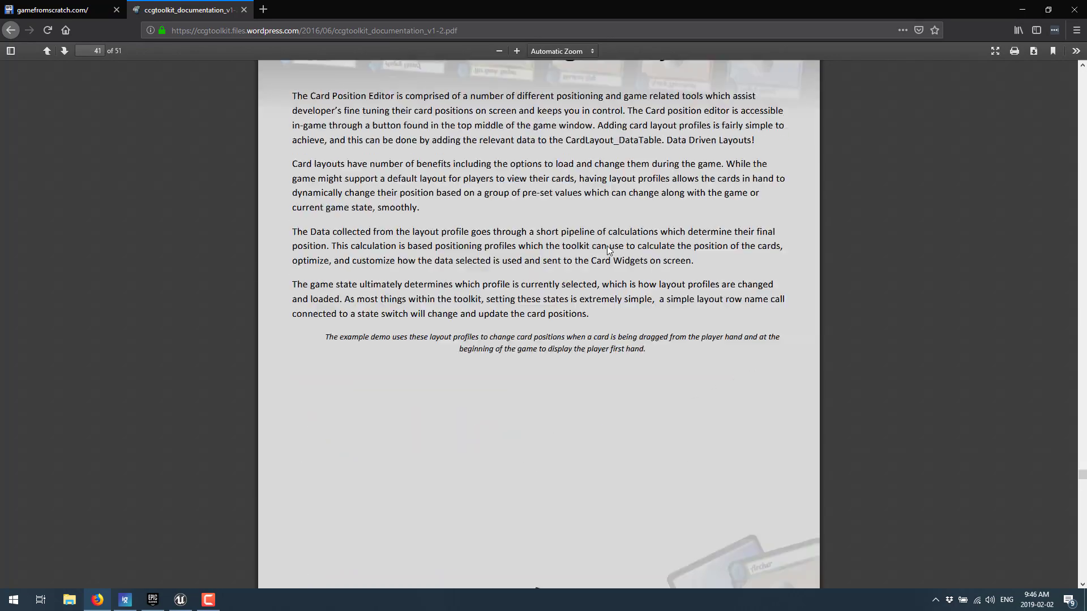
Step: Read the documentation's tutorial on creating a new card ability on pages 35 and 36, including its blueprint node examples
scroll(607, 248, up, 7)
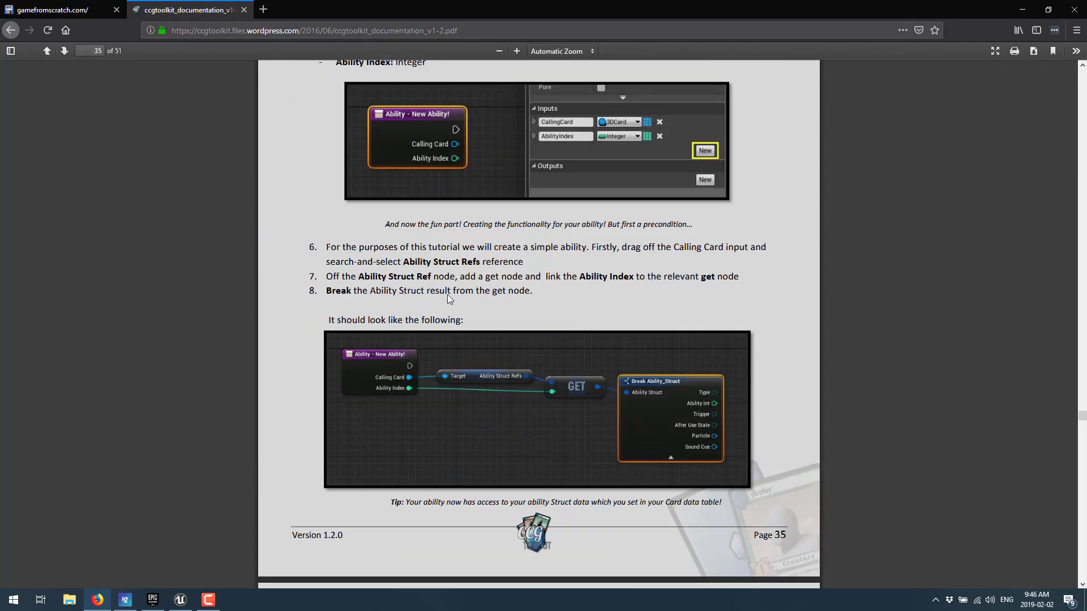
scroll(451, 300, up, 3)
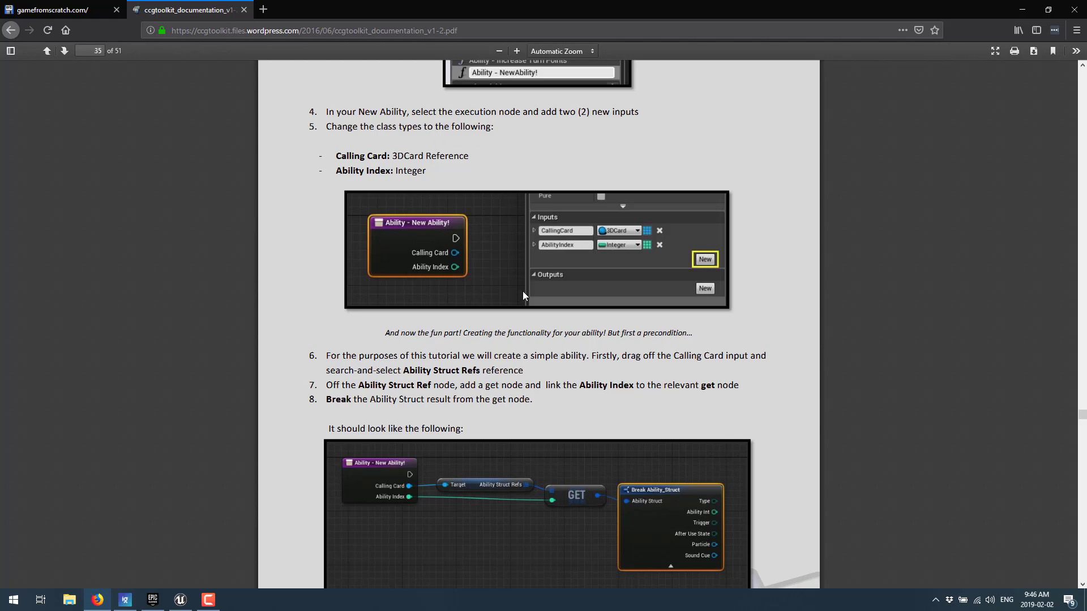
scroll(515, 309, down, 2)
scroll(674, 413, down, 1)
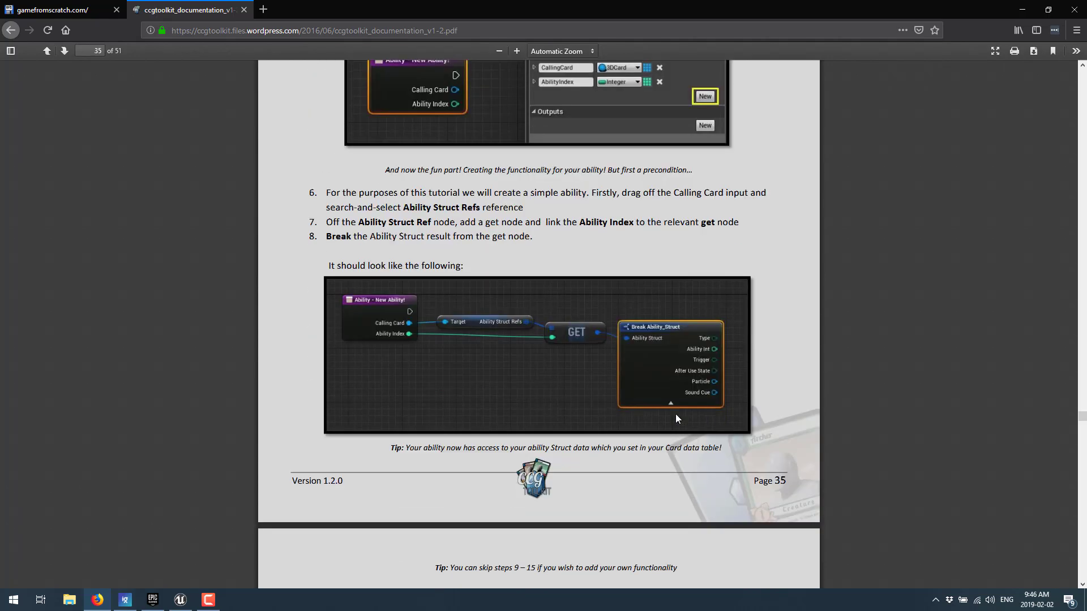
scroll(570, 378, down, 9)
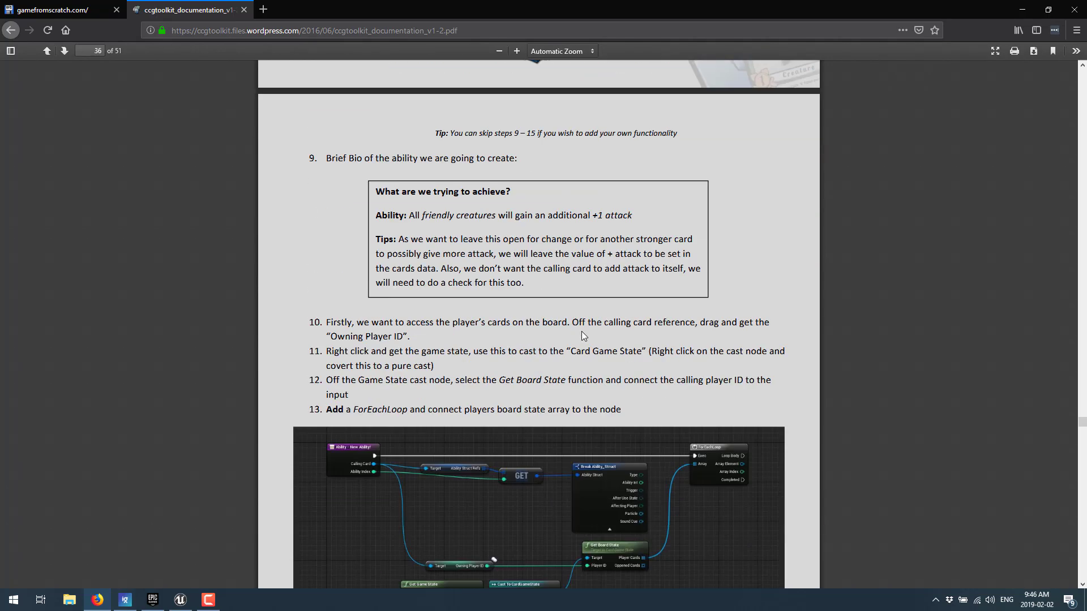